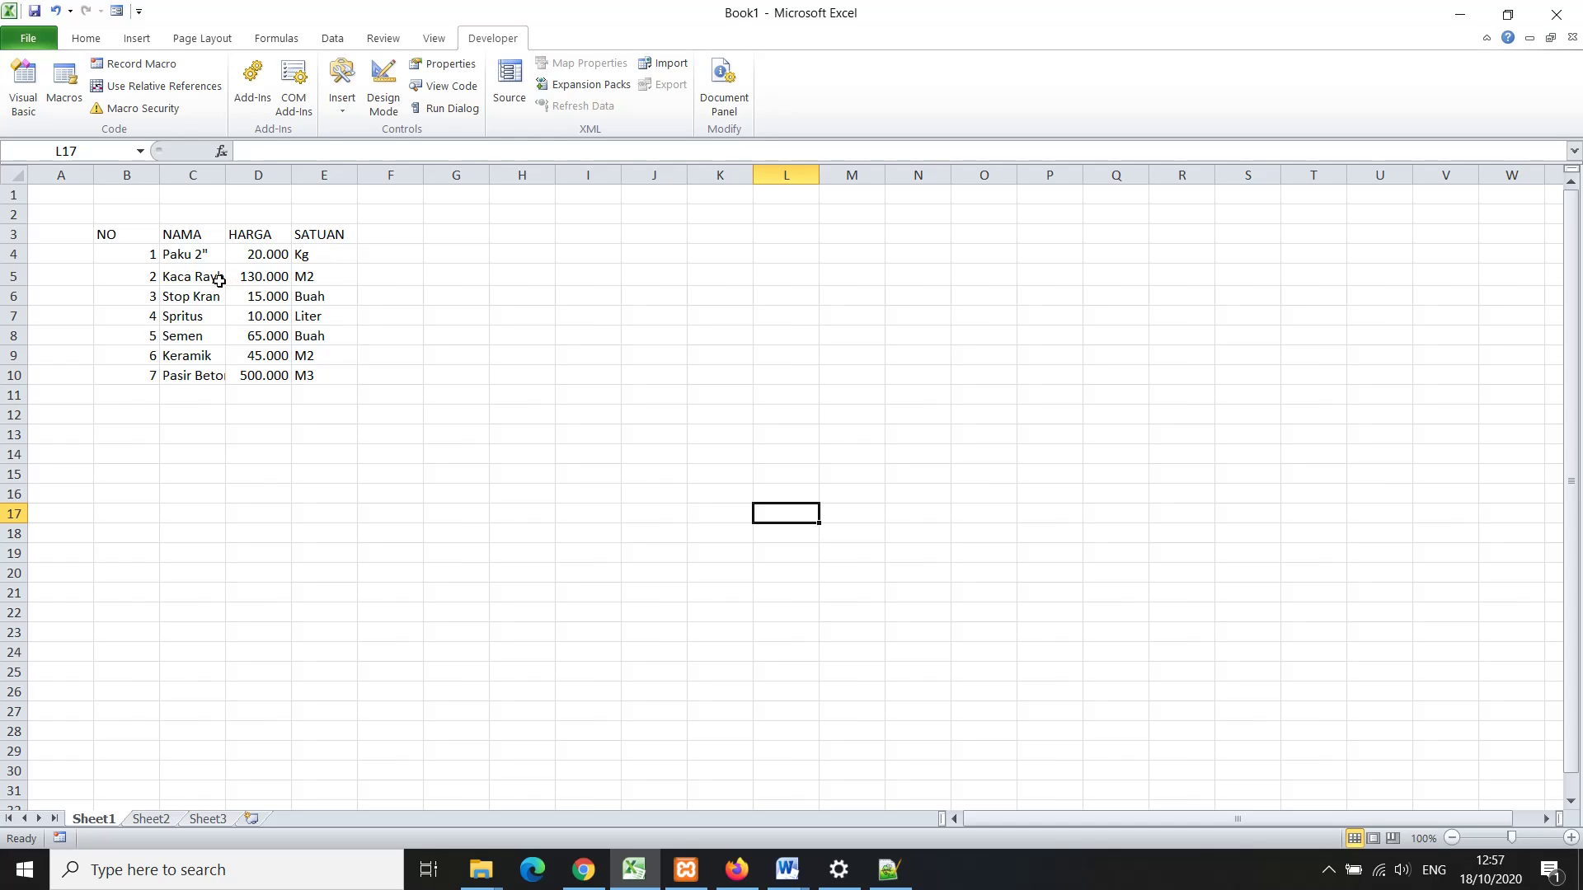
- AutoFit column C so item names like Kaca Rayband and Pasir Beton show in full
double_click(221, 175)
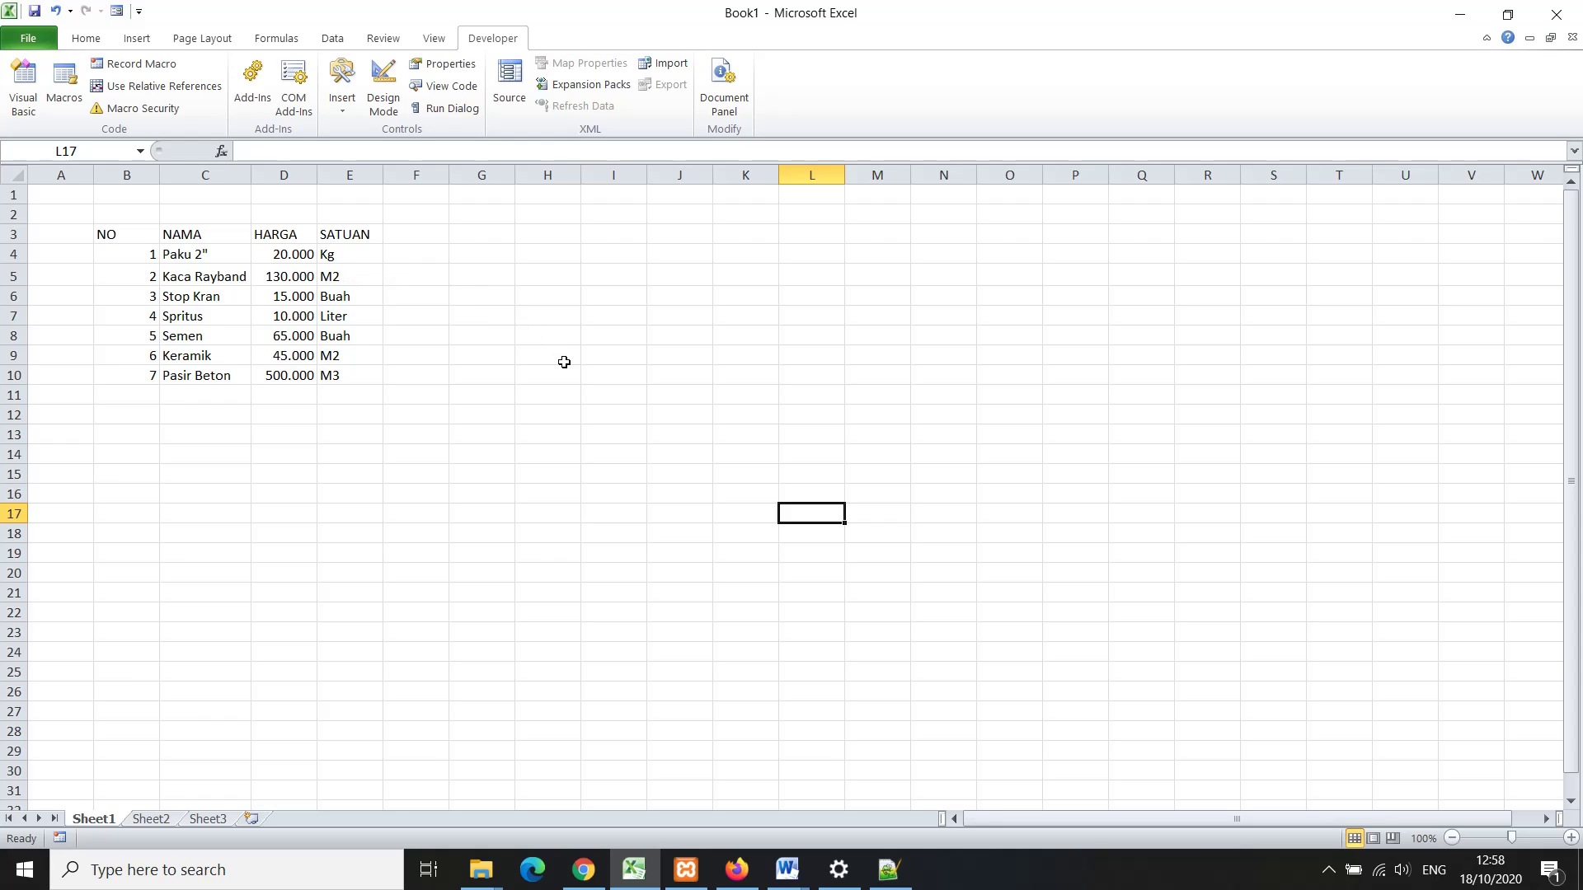
- Apply All Borders to every cell of the price table B3:E10
left_click(446, 451)
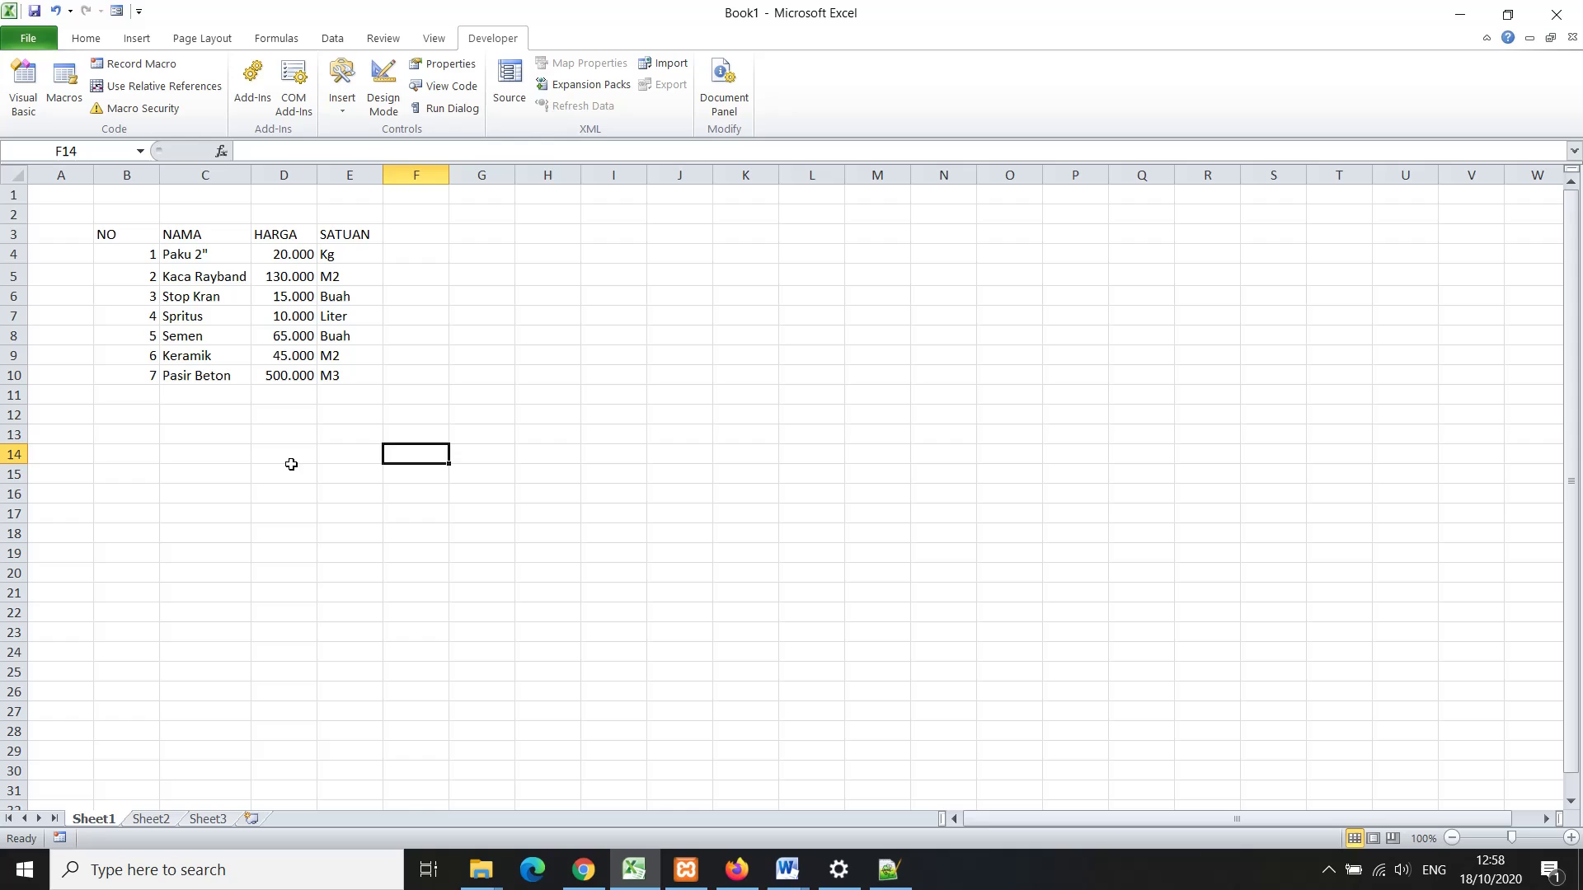
left_click(484, 411)
left_click(417, 436)
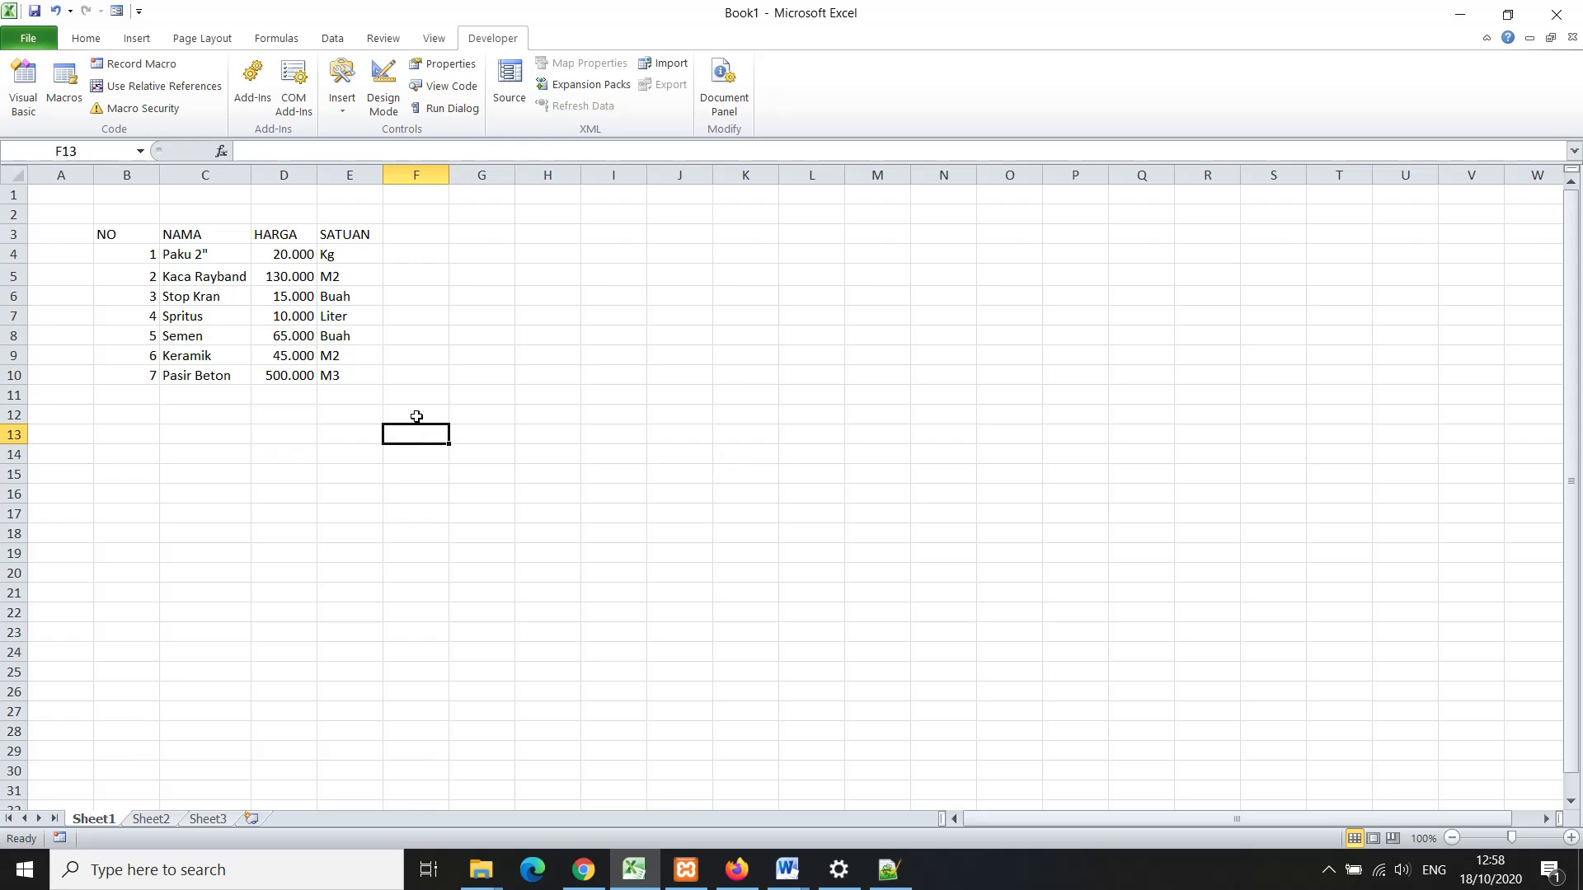
left_click(417, 416)
left_click(409, 377)
left_click(408, 406)
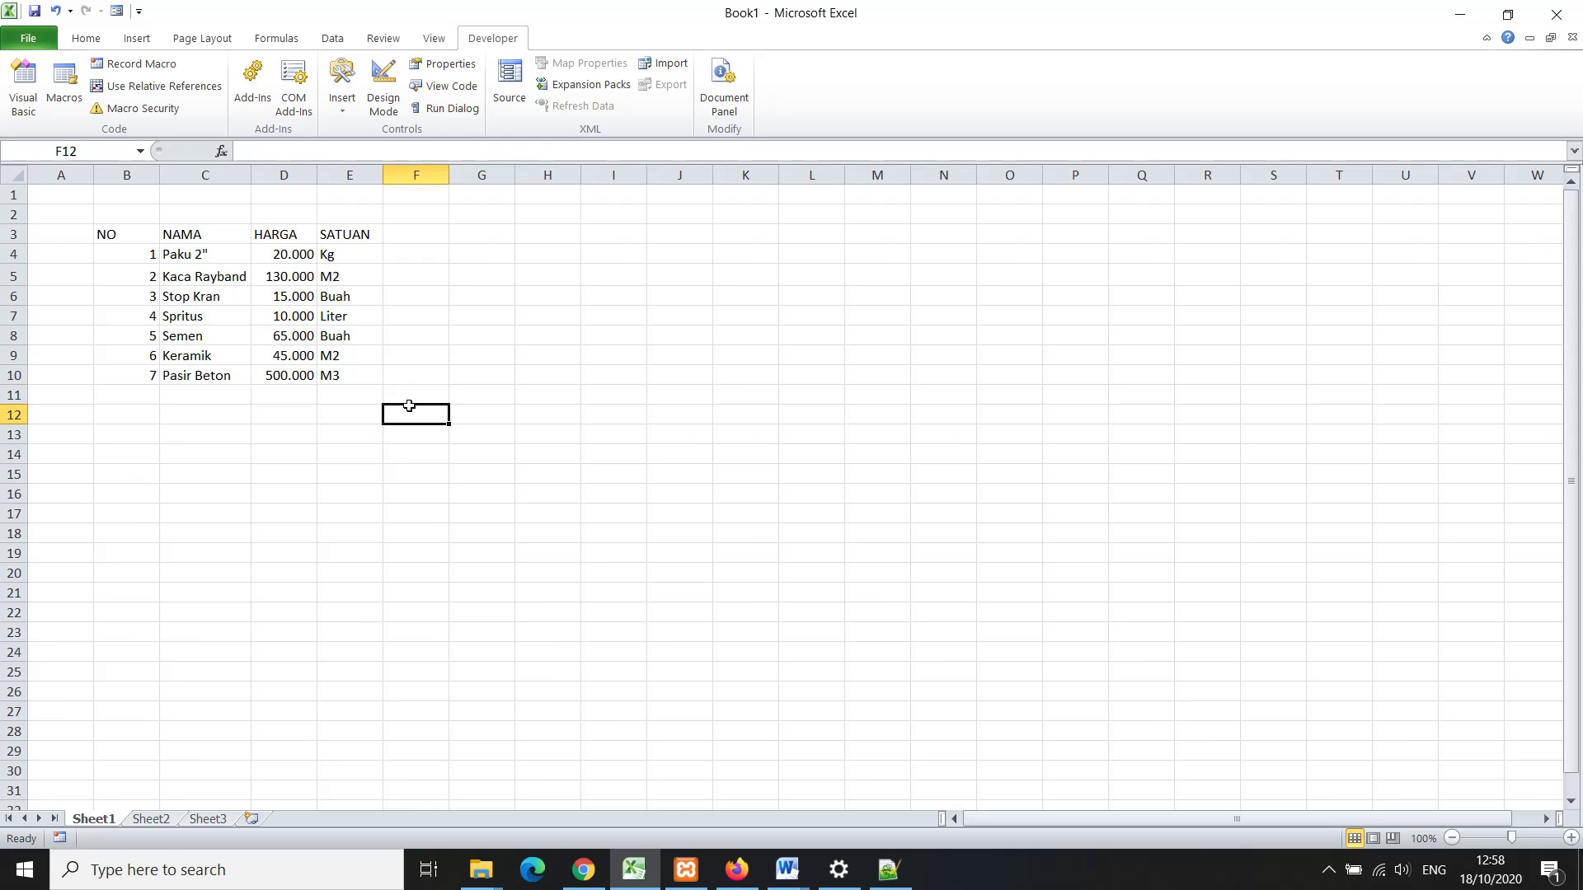
left_click(411, 390)
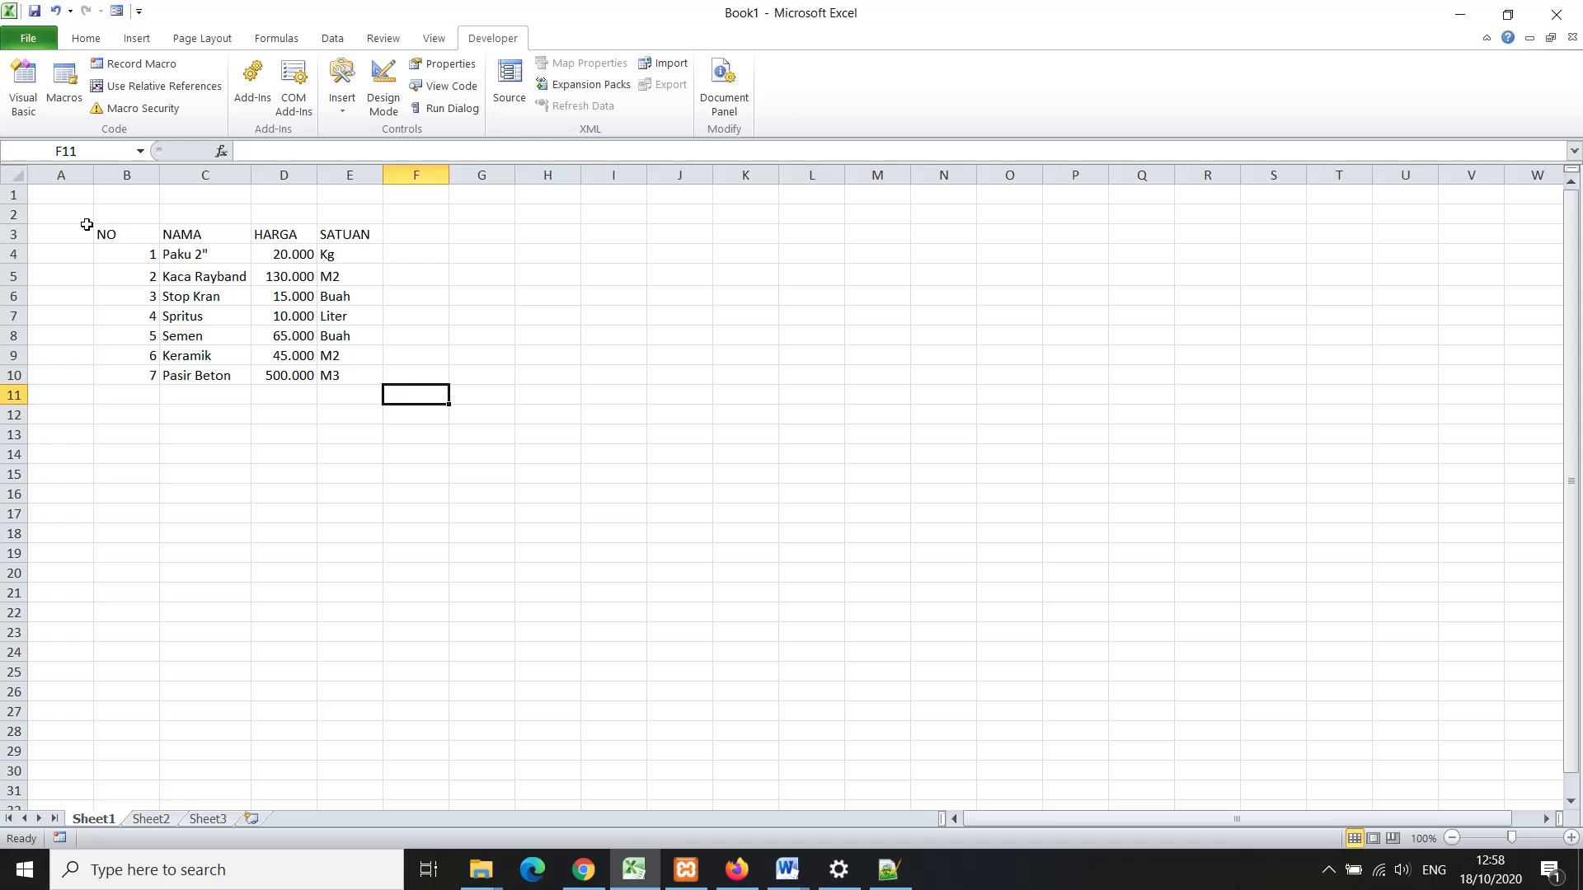
mouse_move(124, 235)
left_mouse_down()
mouse_move(329, 352)
mouse_move(329, 375)
left_mouse_up()
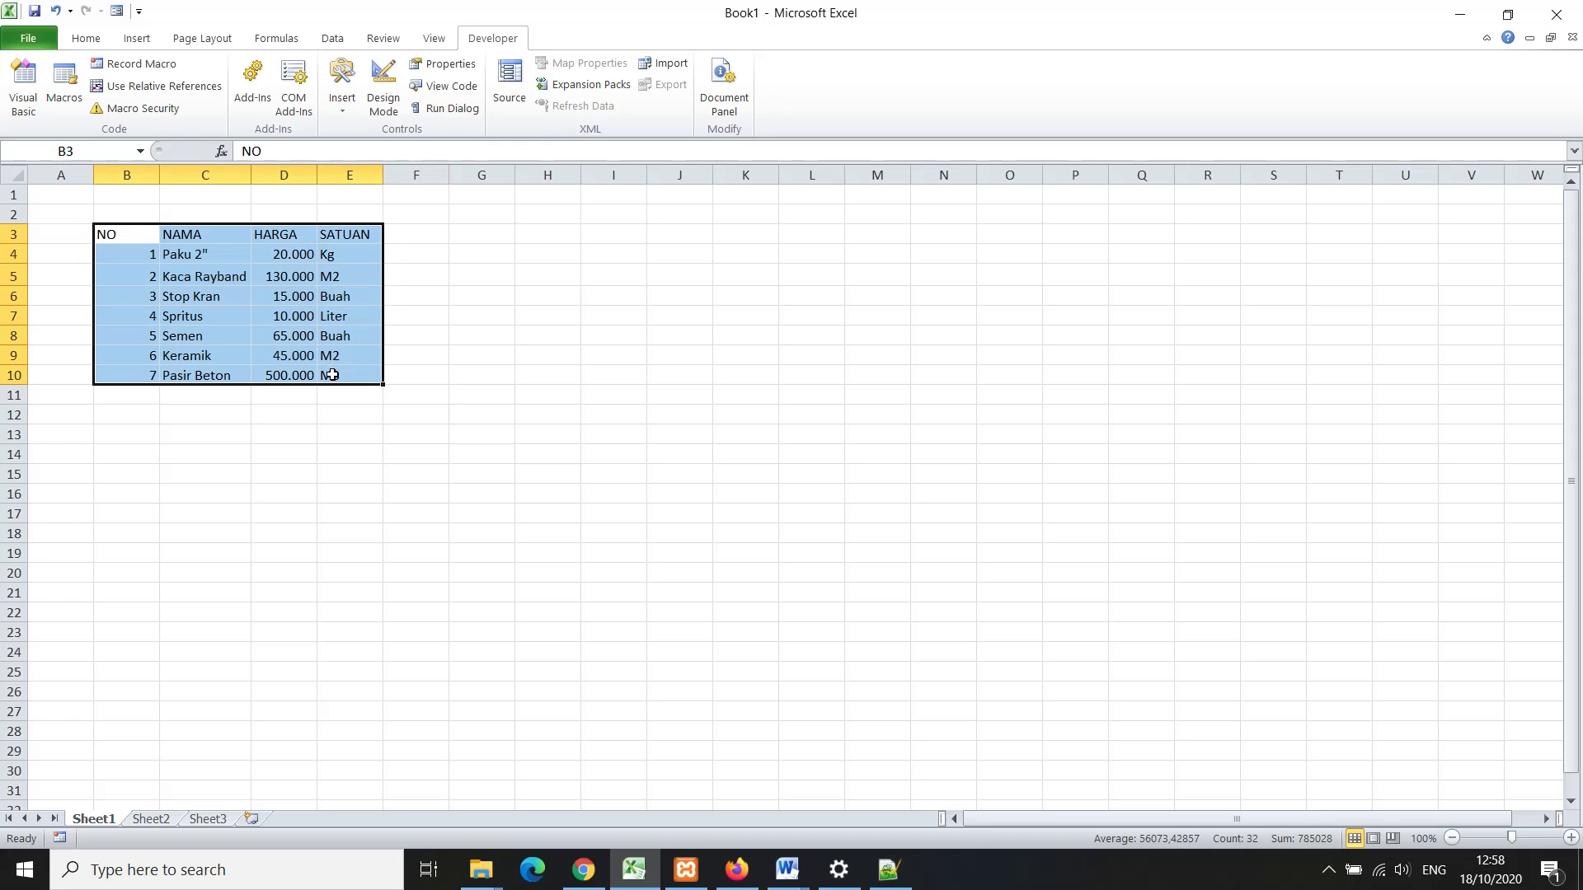
left_click(86, 38)
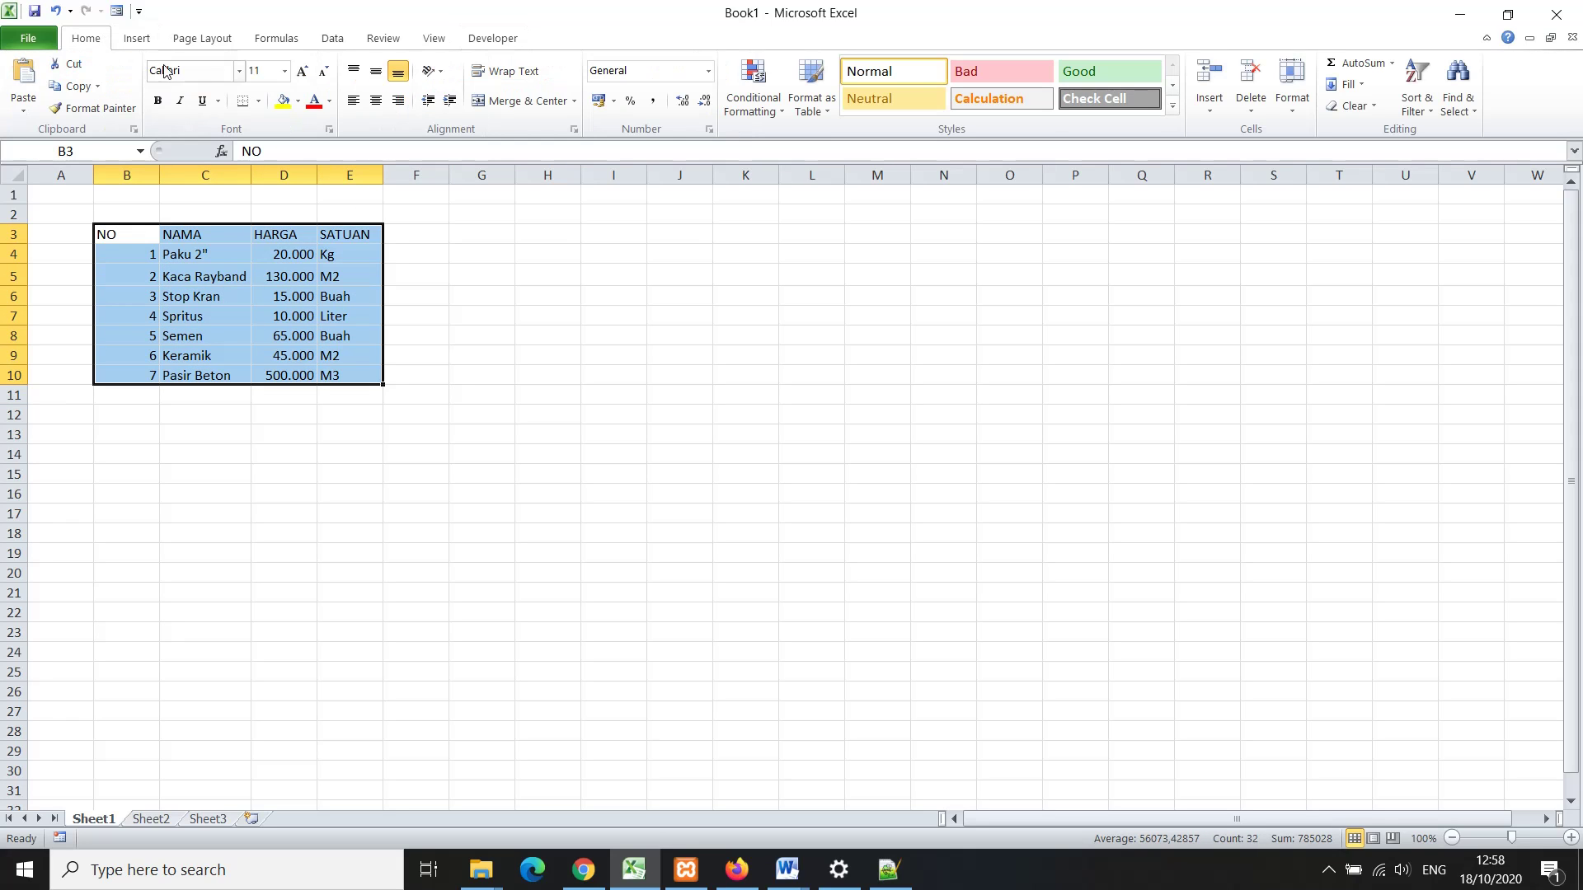
left_click(258, 101)
left_click(277, 260)
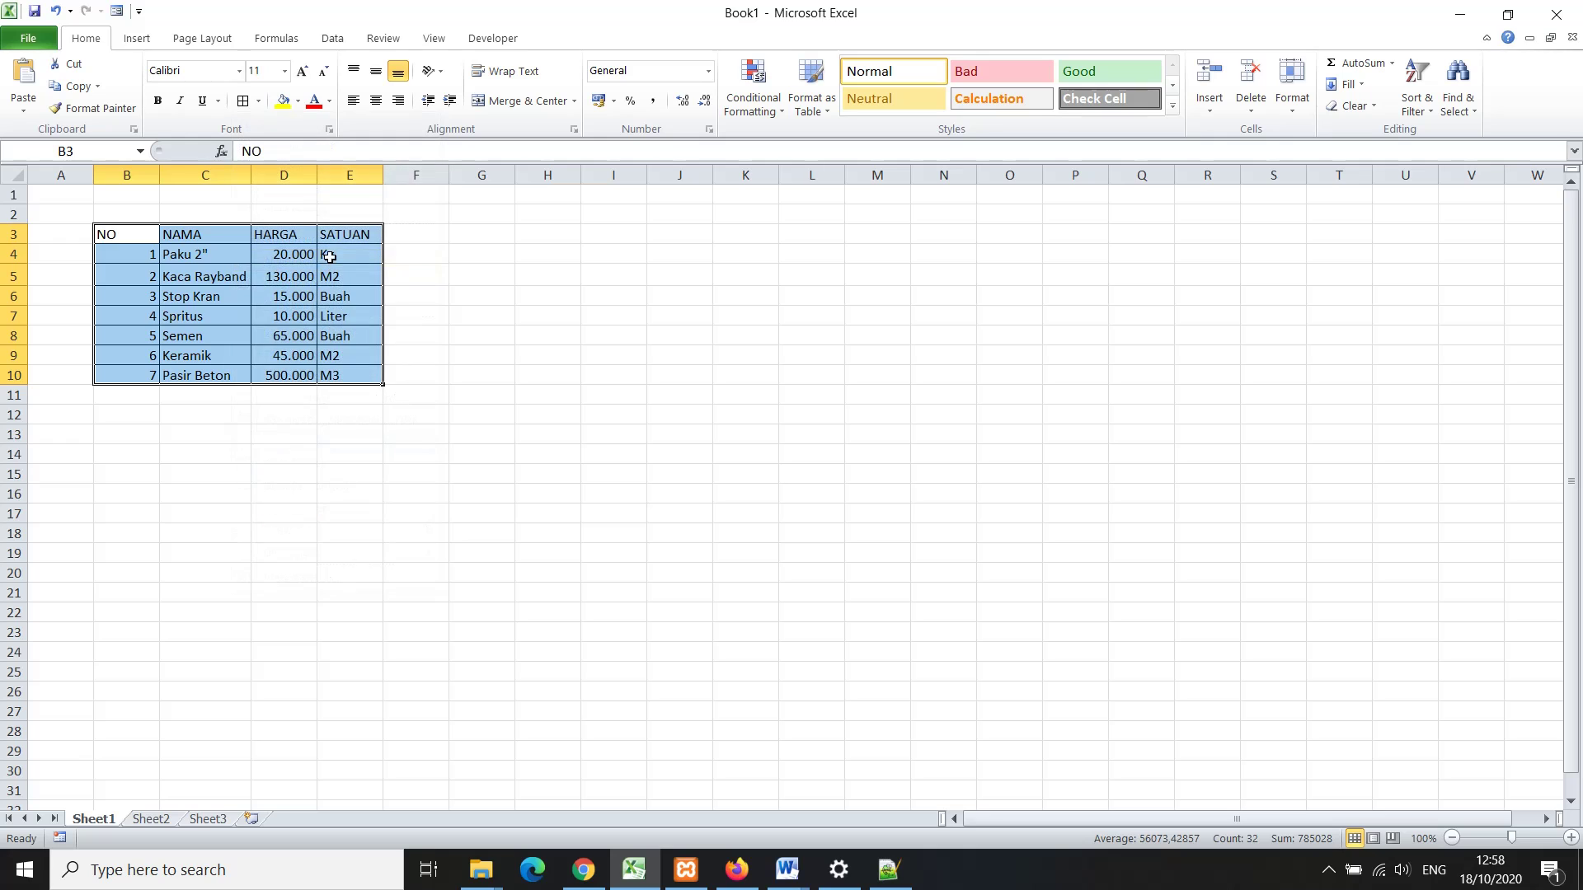
- Fill the header row B3:E3 yellow and AutoFit the NO column B
left_click_drag(330, 235, 132, 237)
left_click(283, 100)
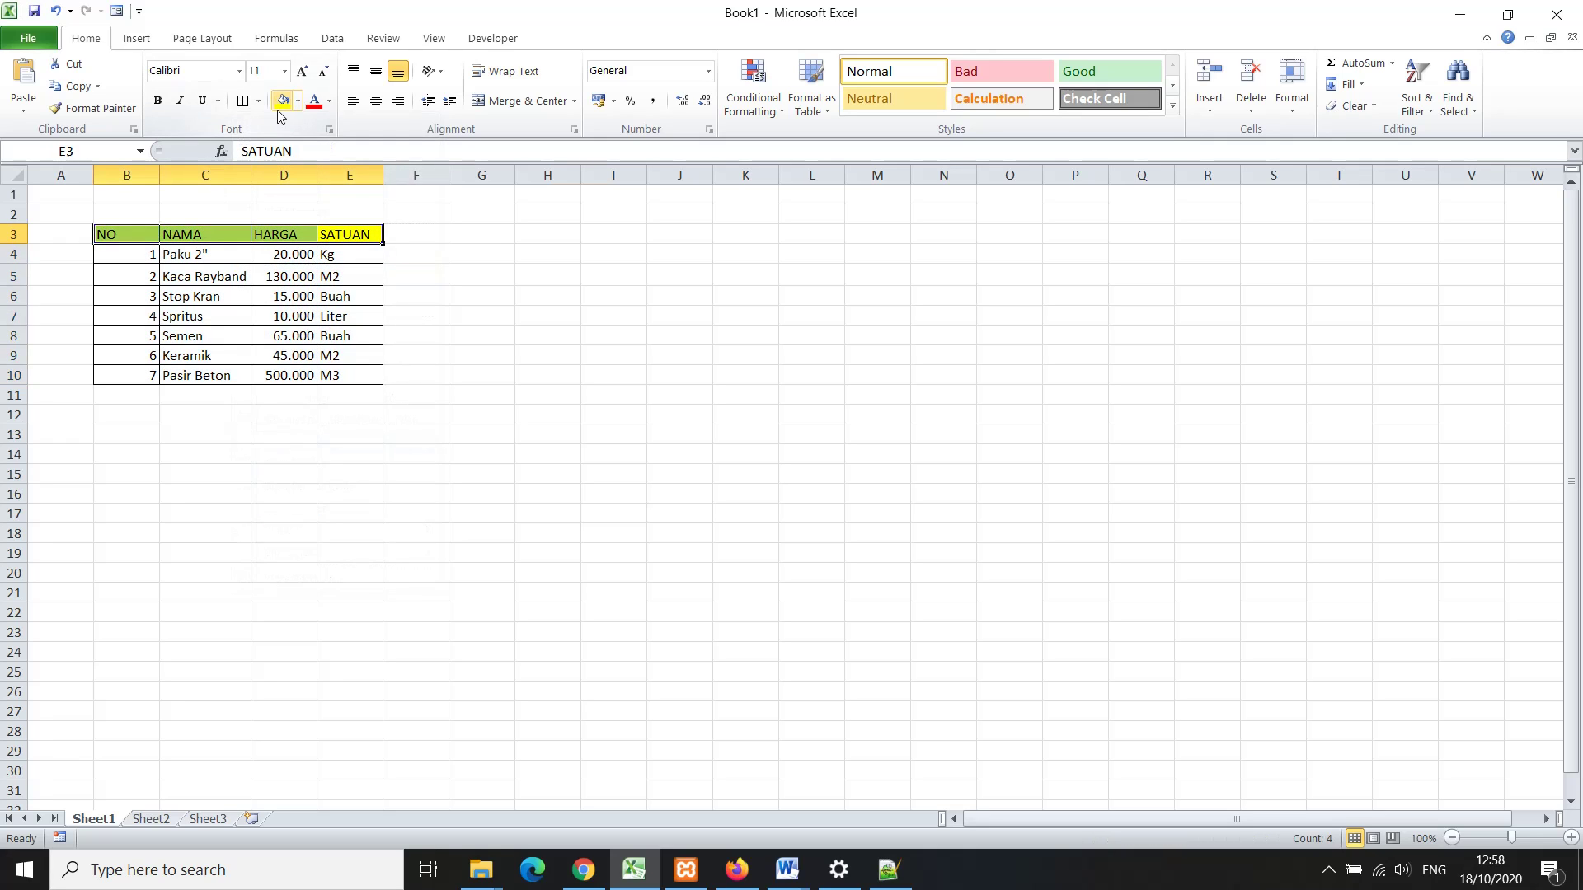
left_click(482, 234)
double_click(160, 174)
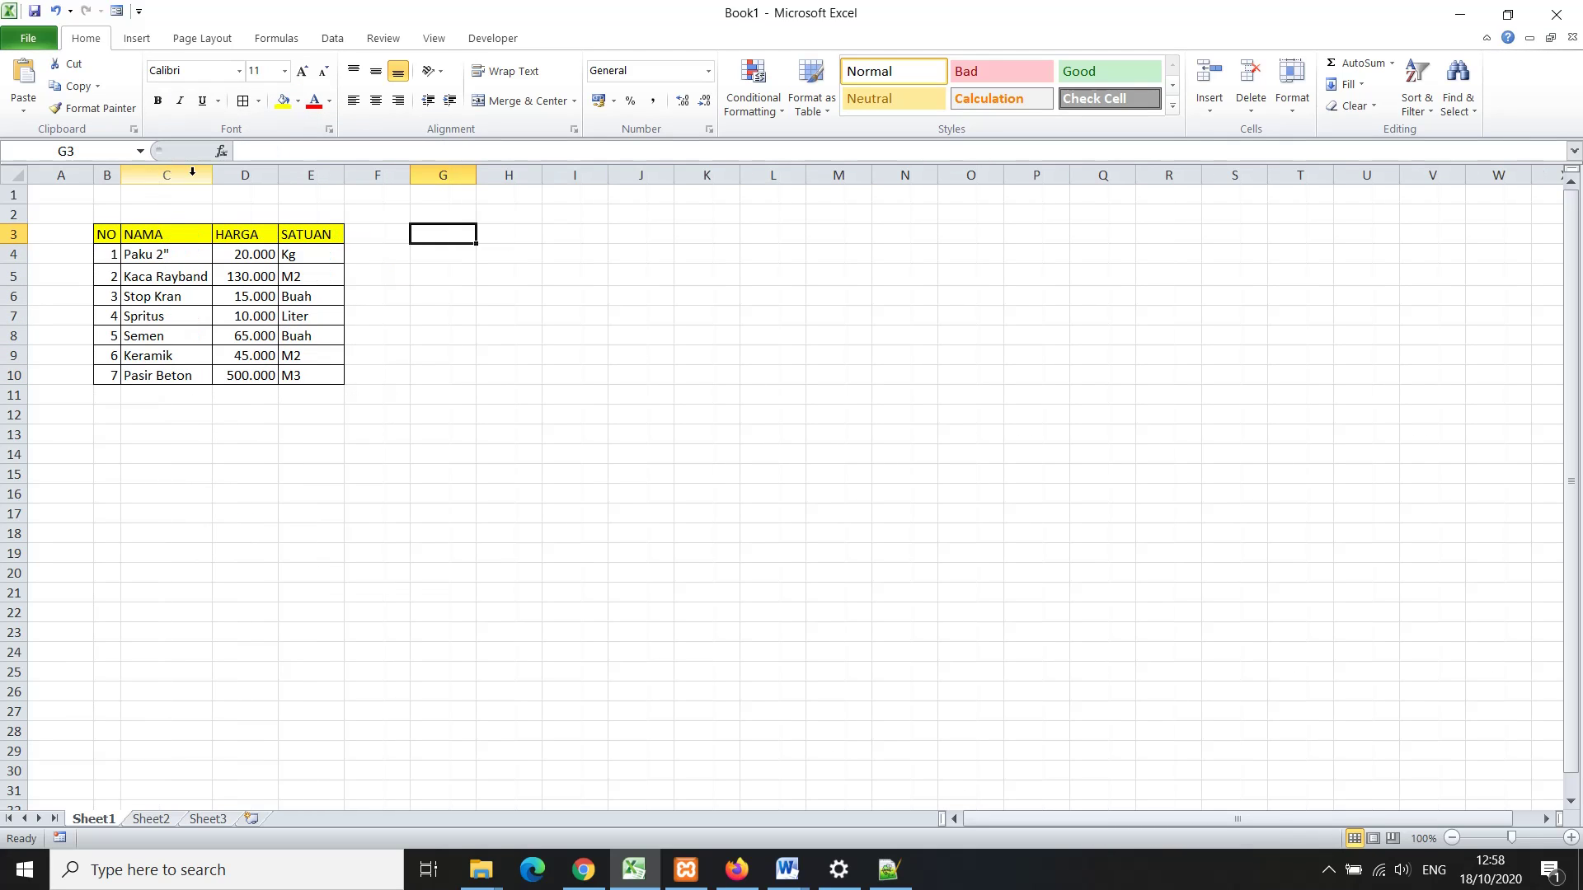
- Check cell E5's M2 unit, then zoom the sheet to 160% showing the table from row 2
left_click(431, 415)
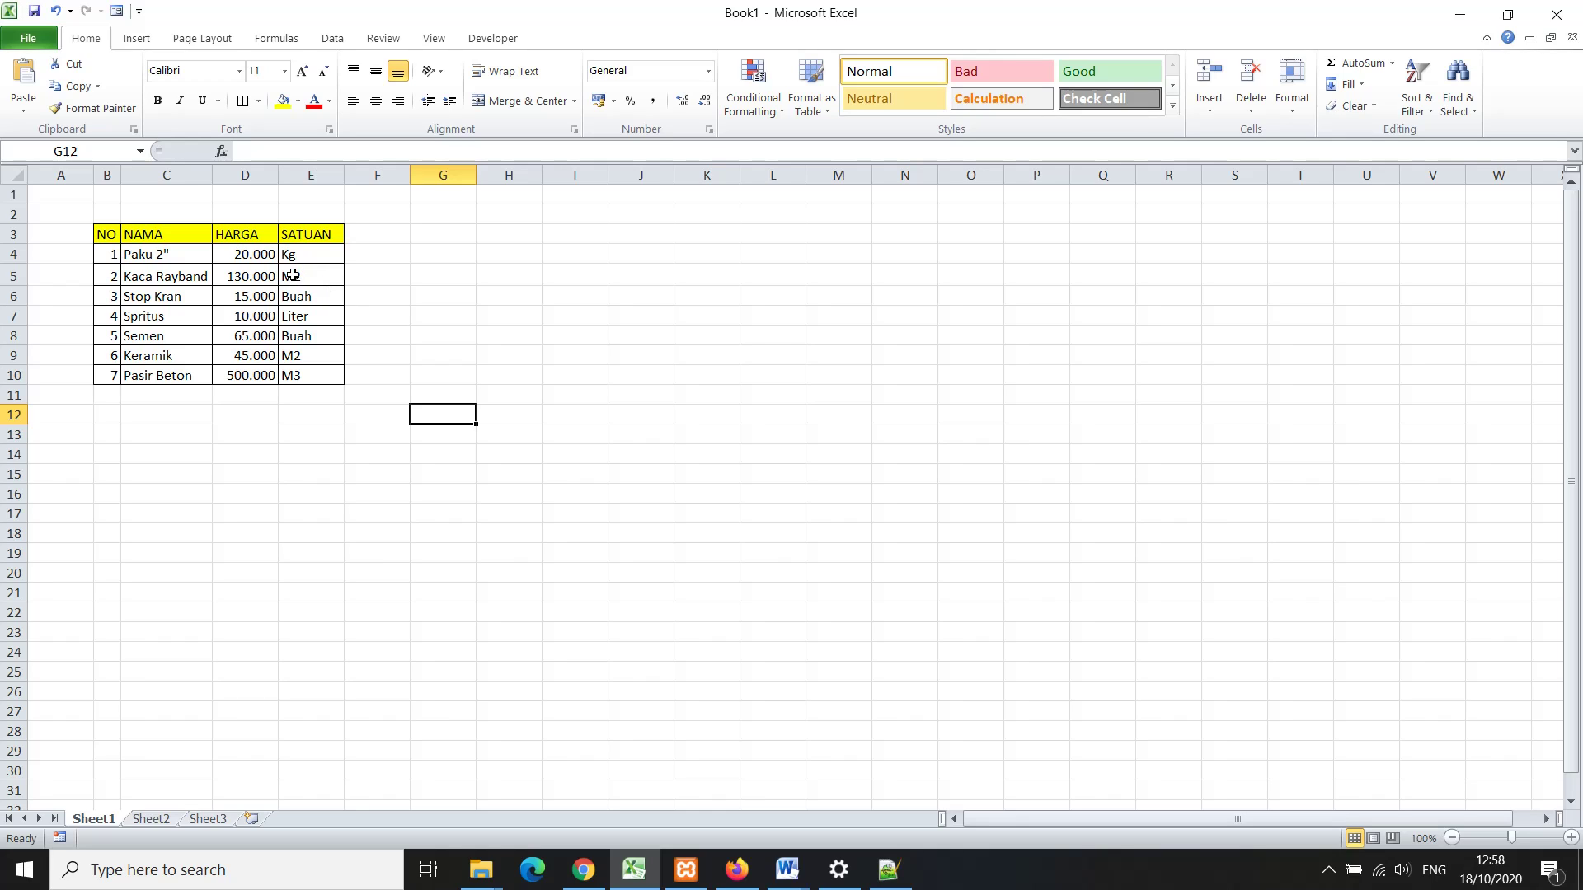
left_click(292, 275)
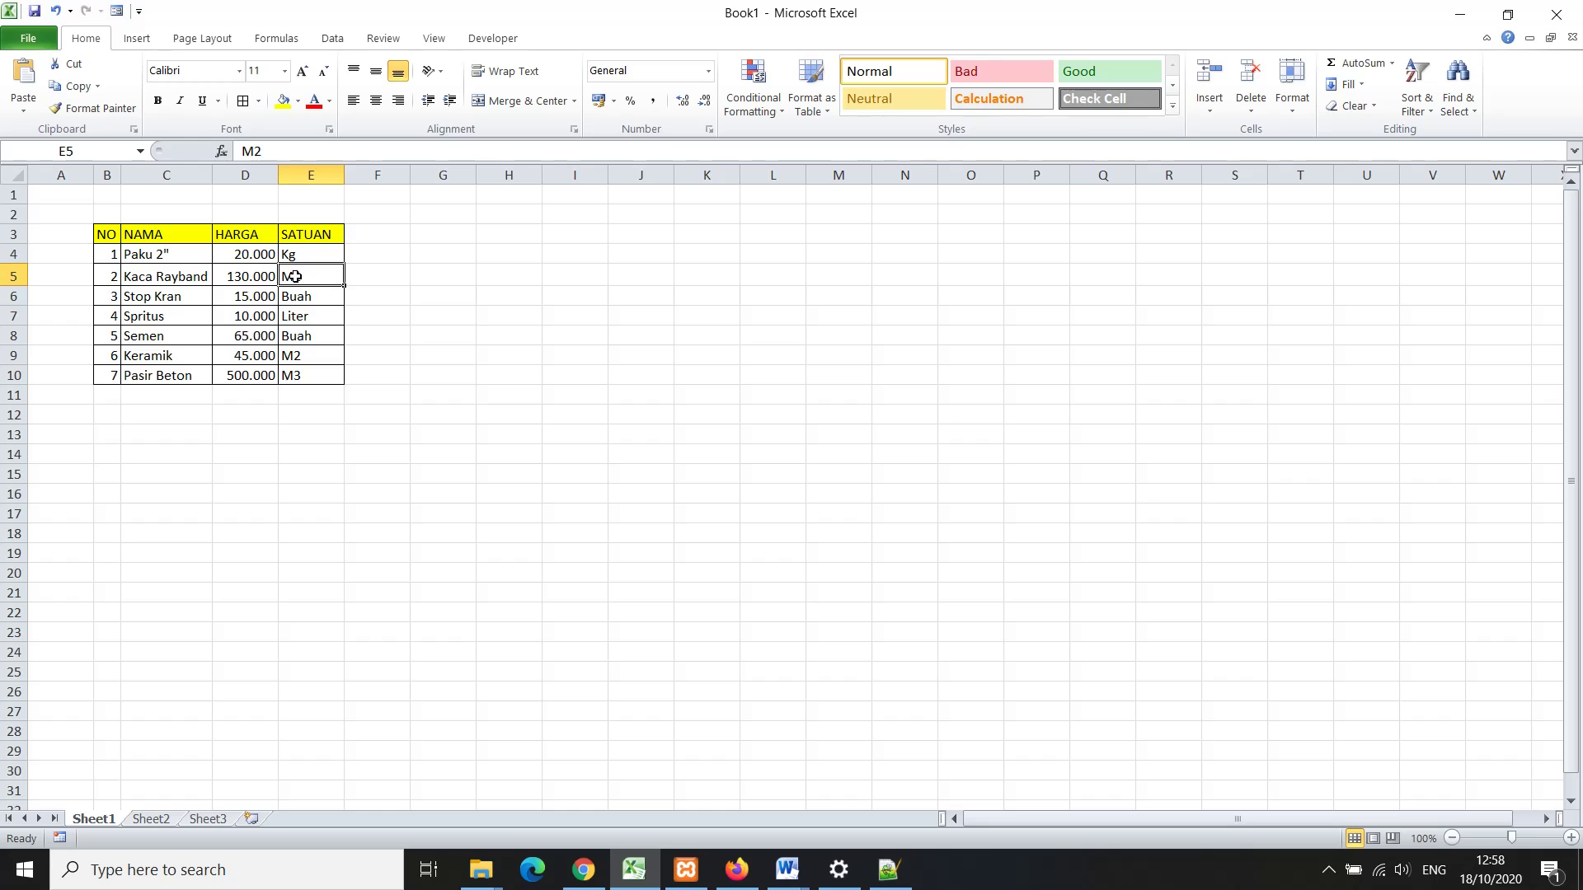
double_click(295, 276)
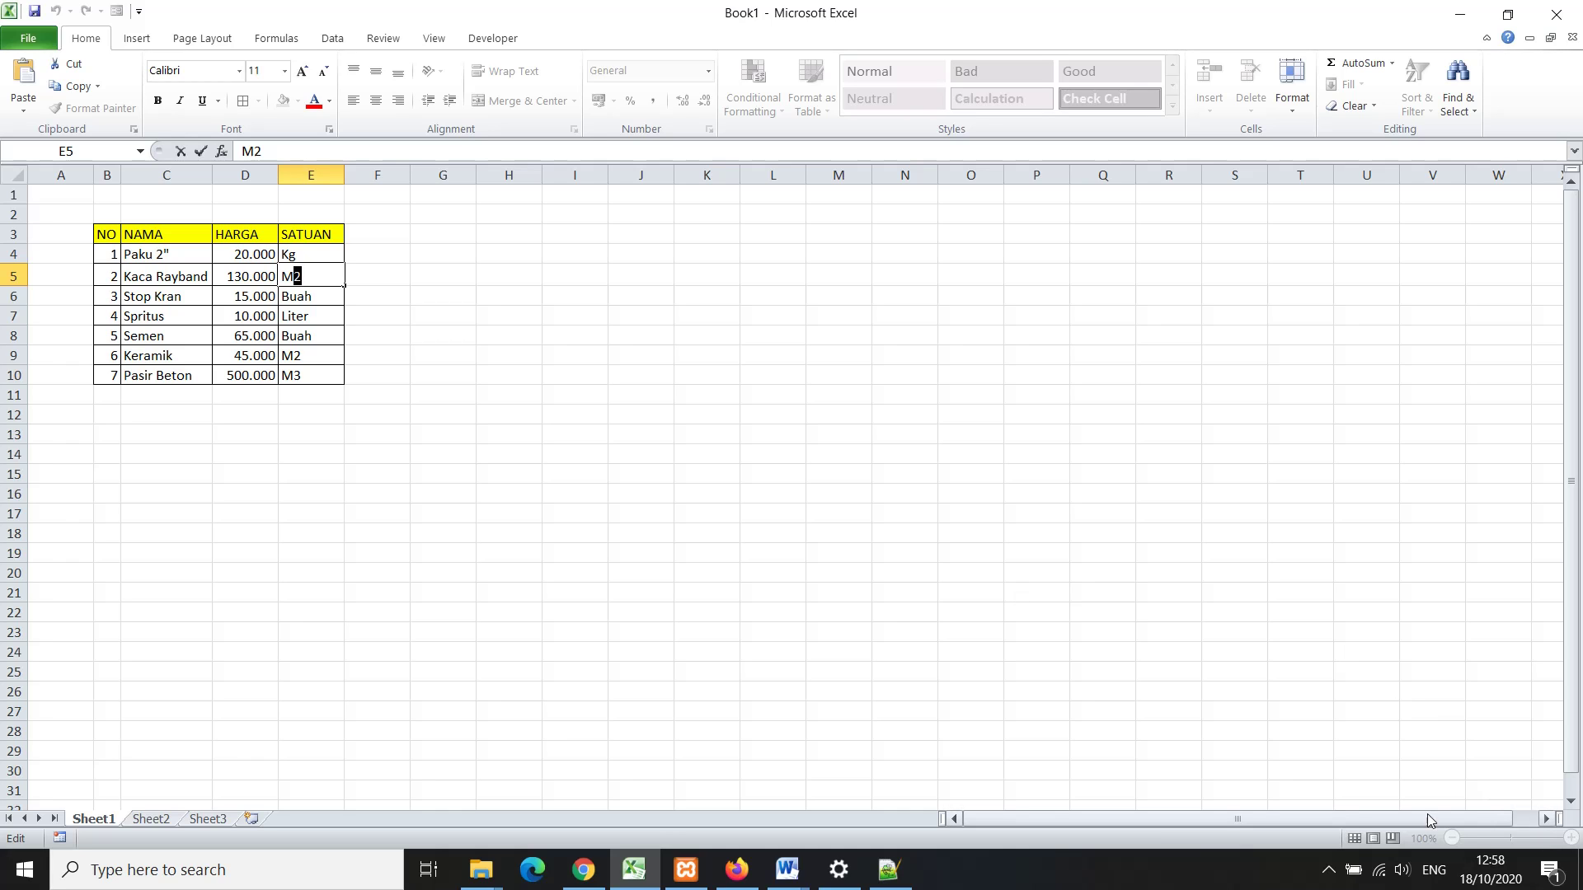
left_click(1101, 648)
scroll(1101, 645, "up", 2, "ctrl")
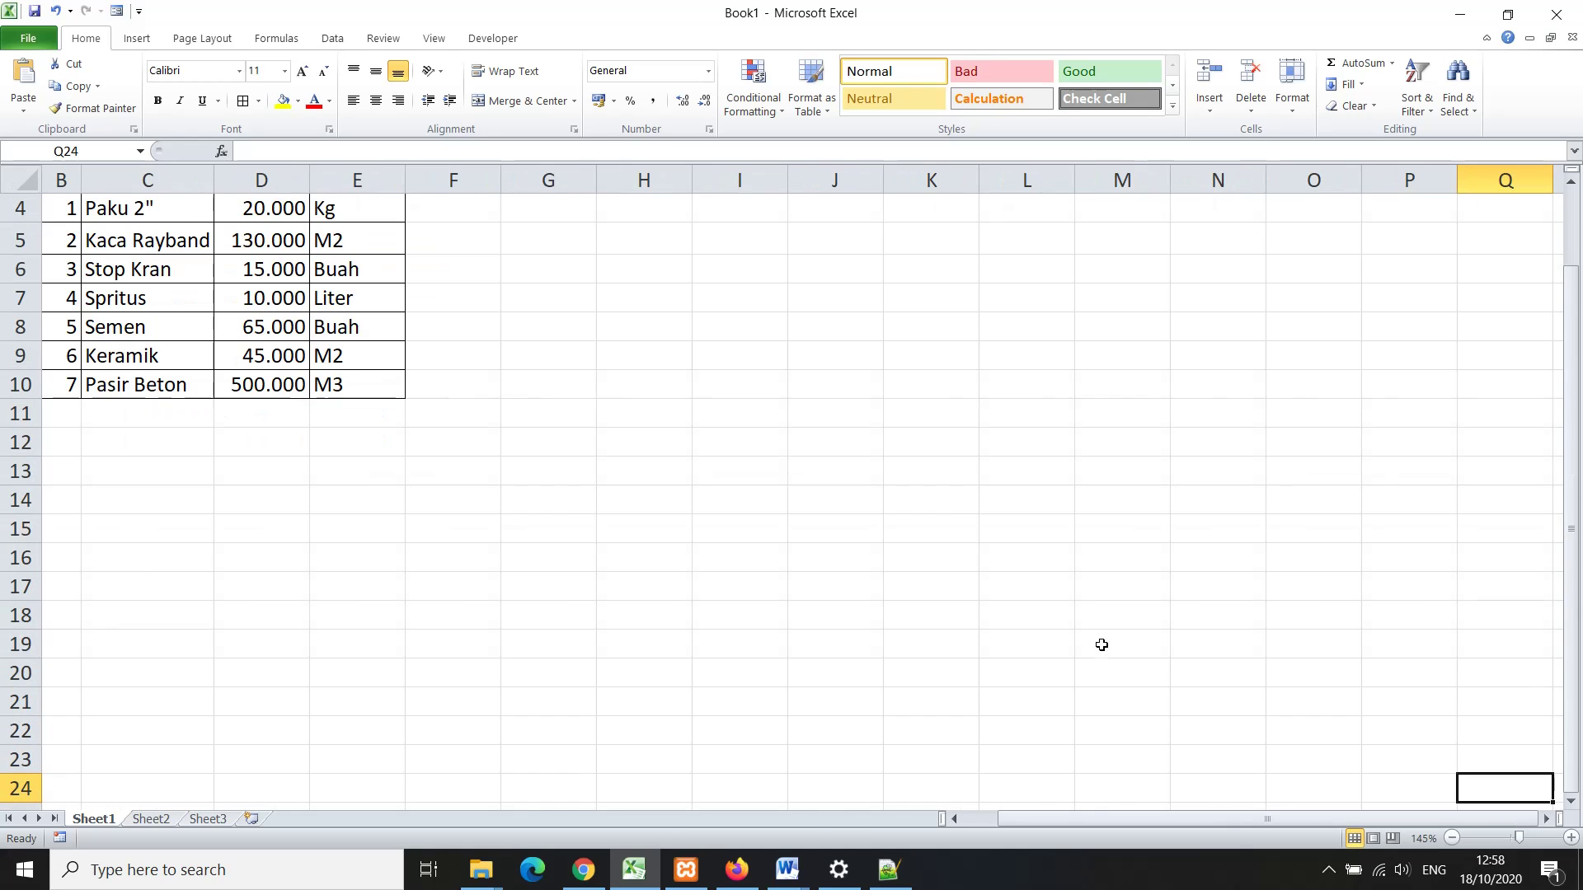
scroll(1101, 646, "up", 2, "ctrl")
left_click(1202, 631)
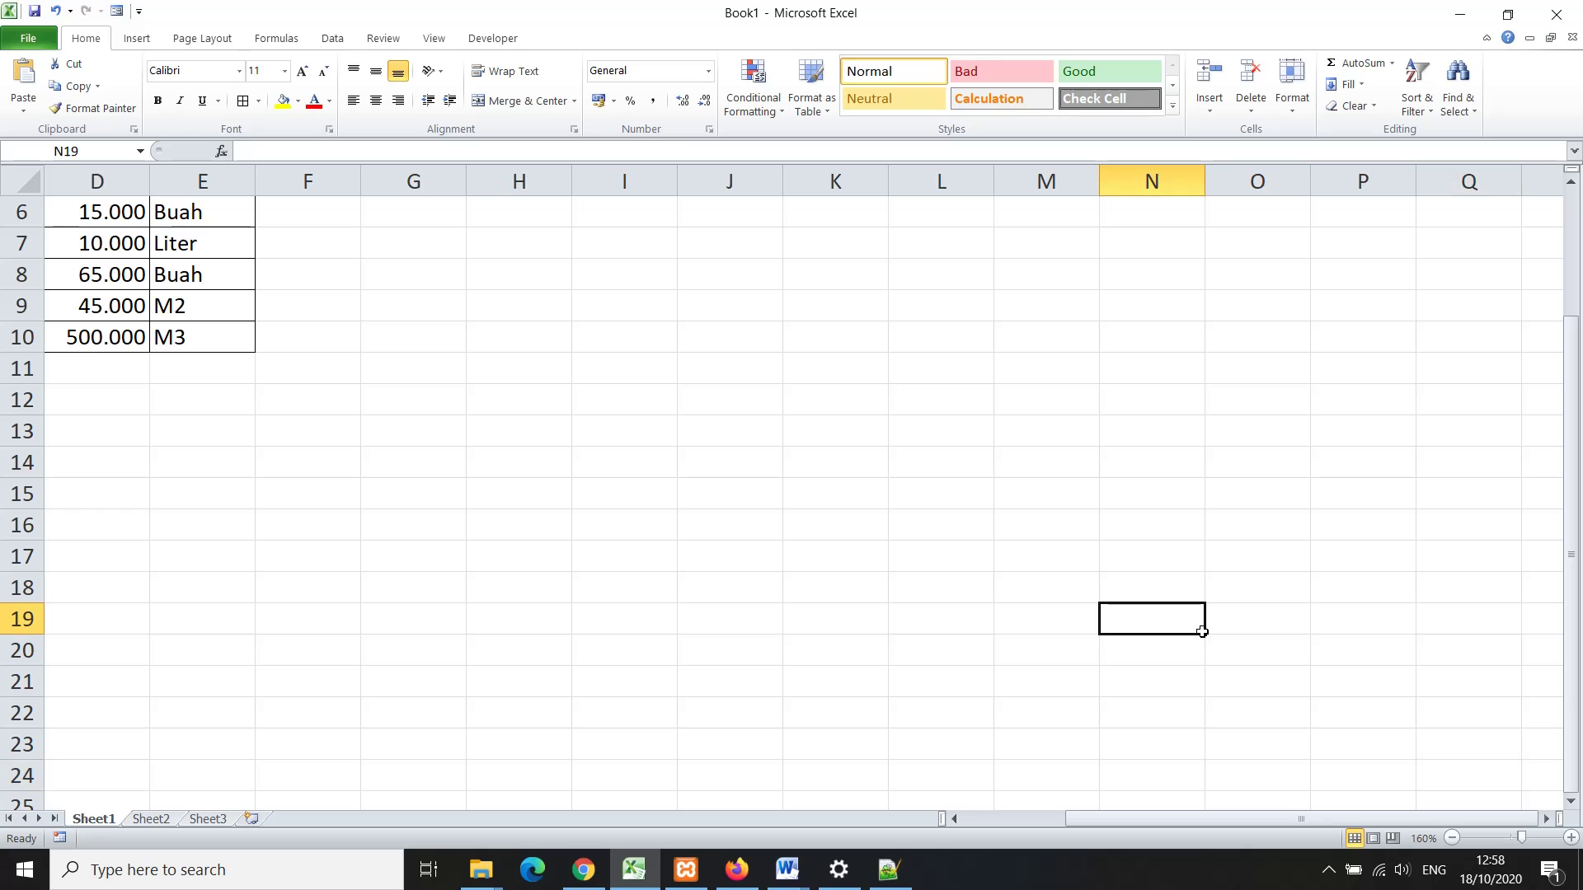
left_click_drag(1093, 819, 992, 818)
left_click_drag(1573, 497, 1573, 478)
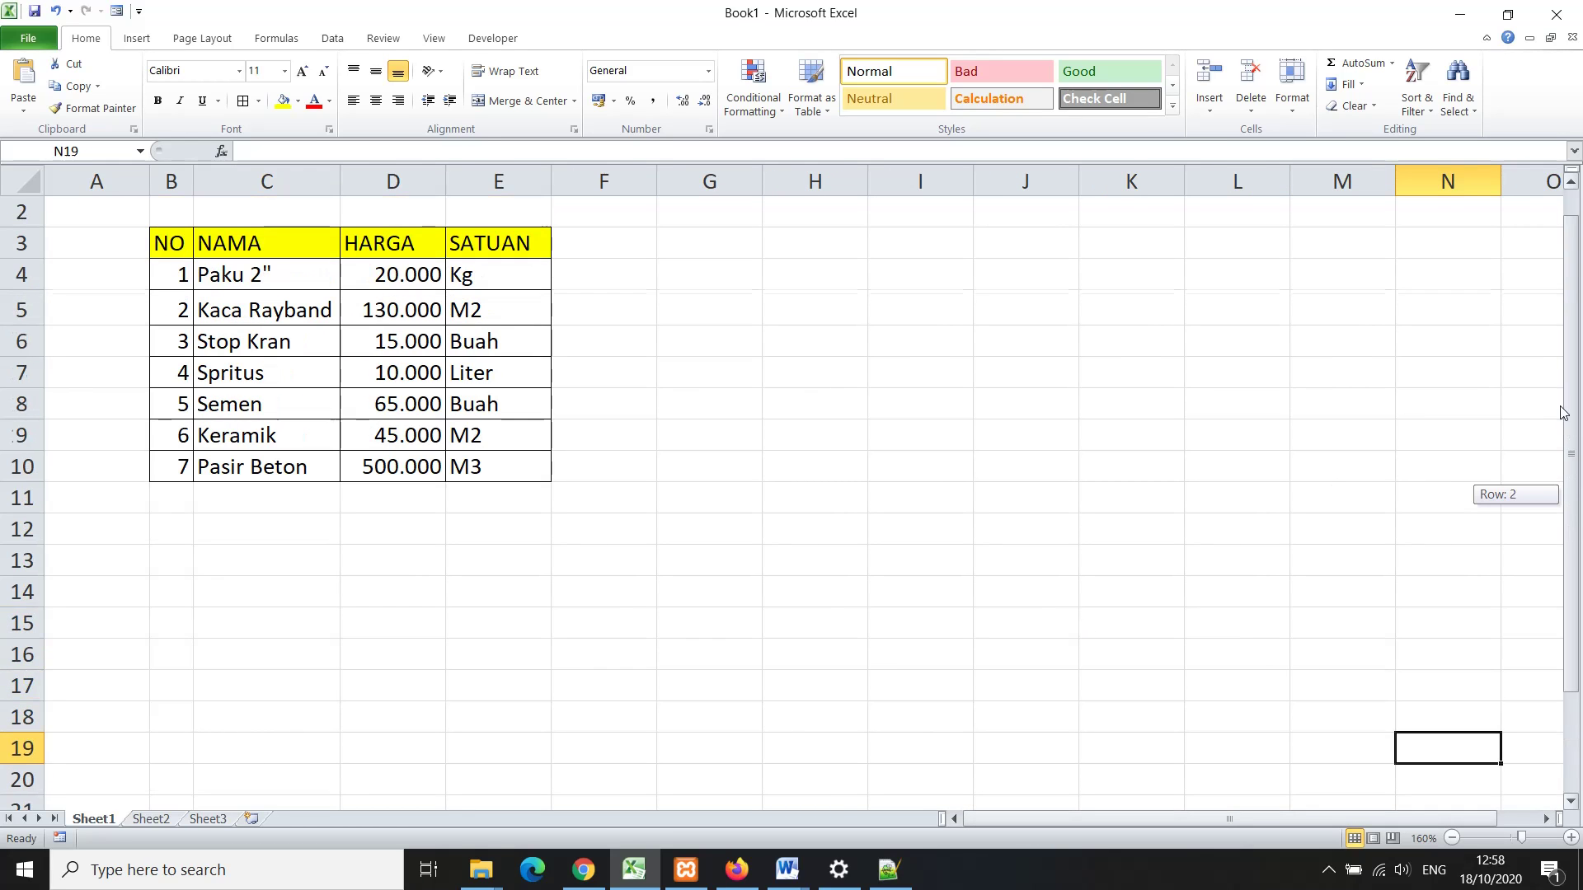
- Format the 2 in cell E5's M2 as superscript so it displays M²
left_click(501, 310)
double_click(501, 310)
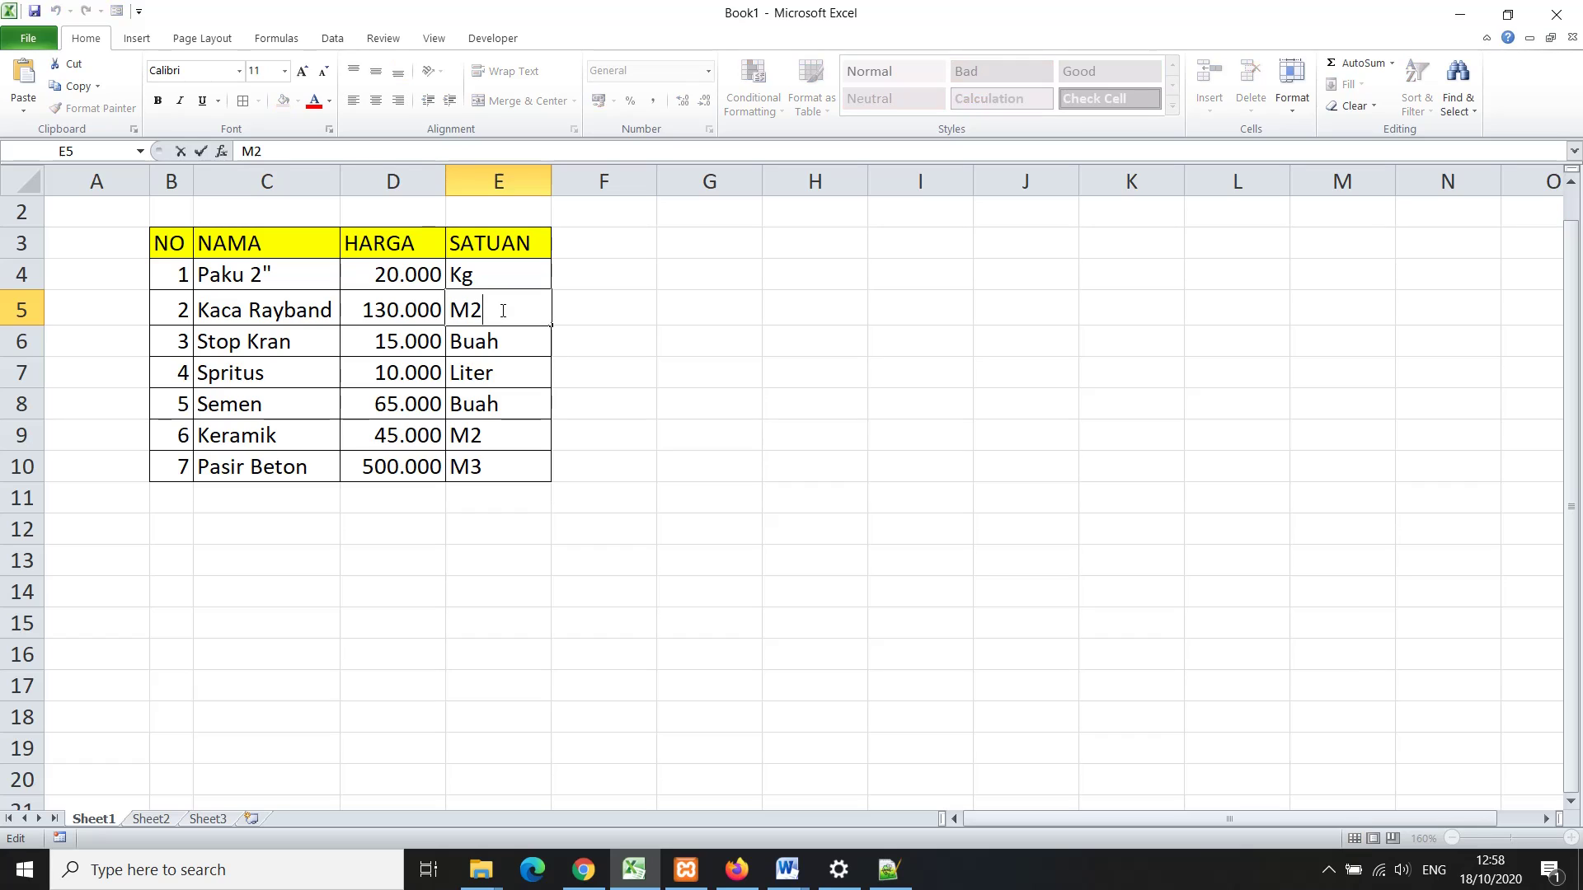
key("shift+Left")
right_click(474, 311)
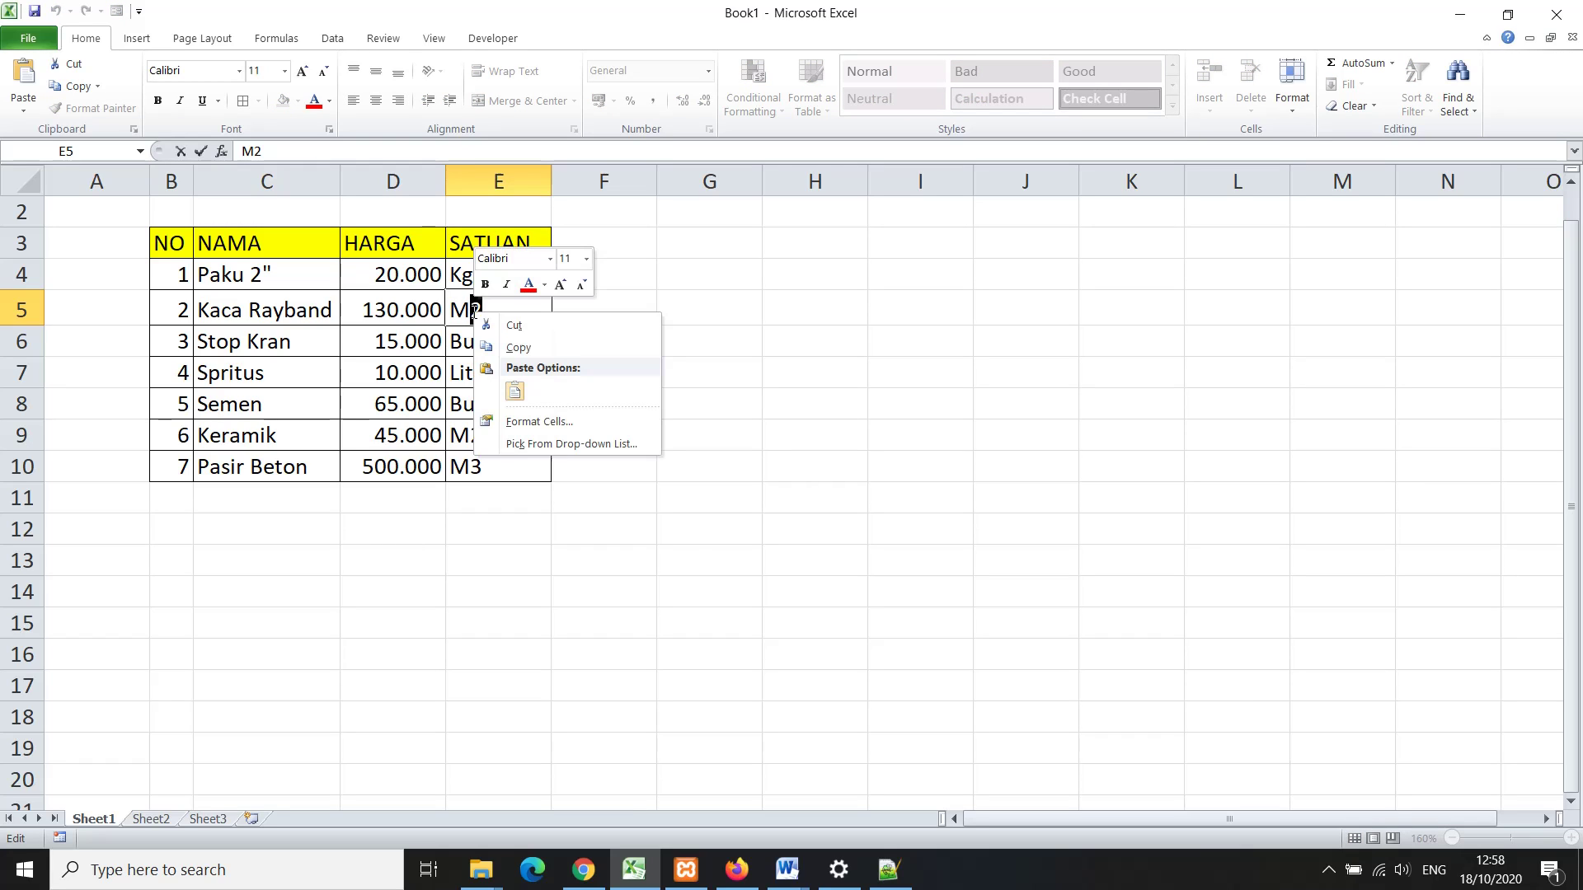
left_click(539, 421)
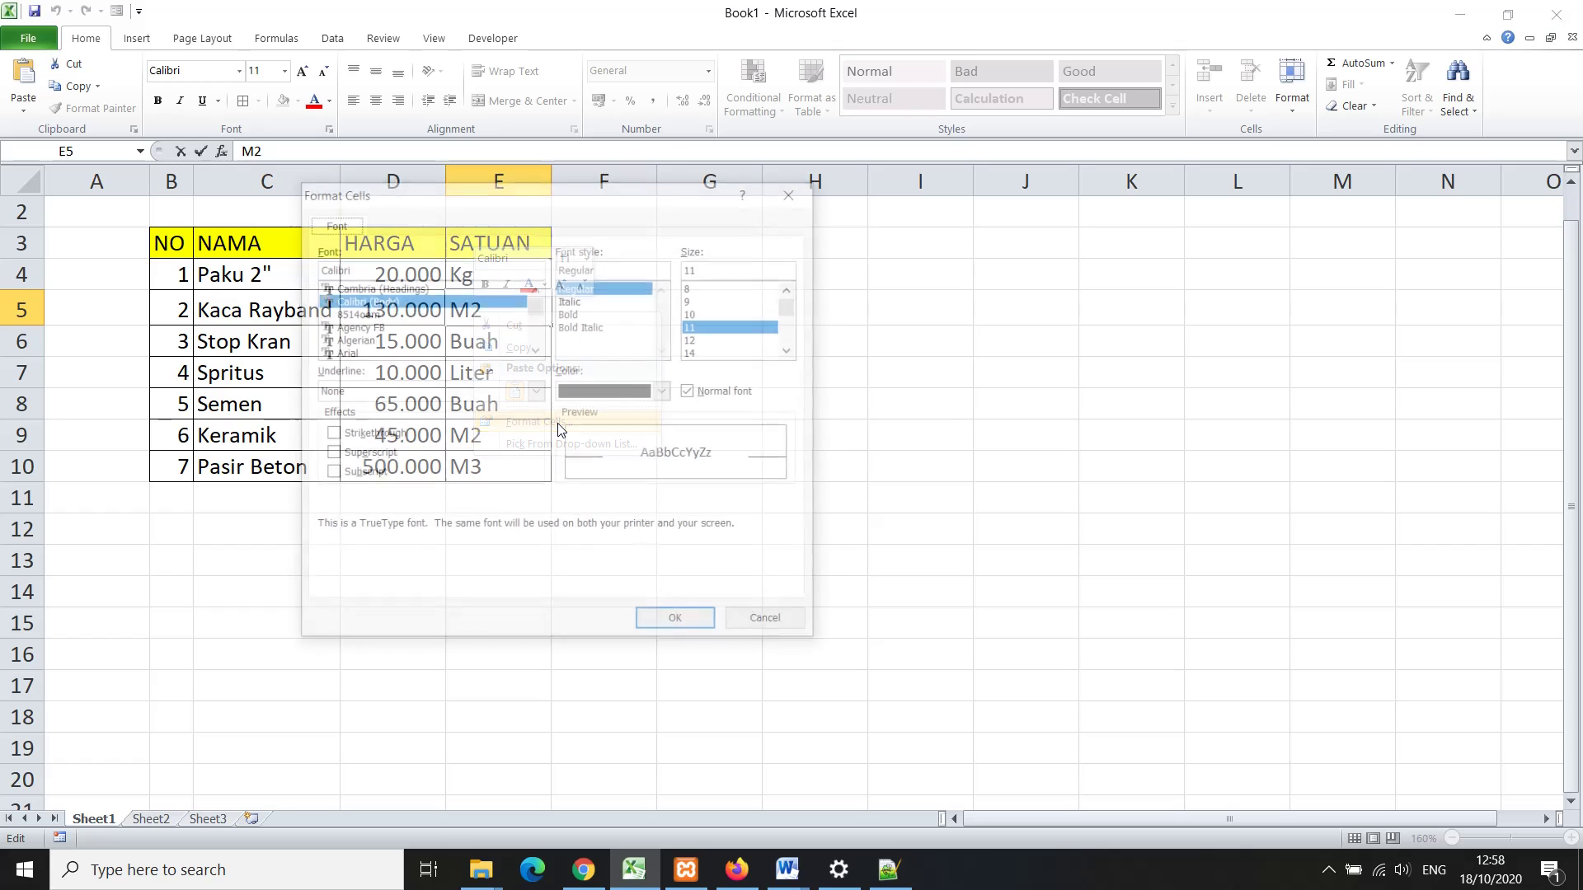
left_click_drag(600, 206, 606, 265)
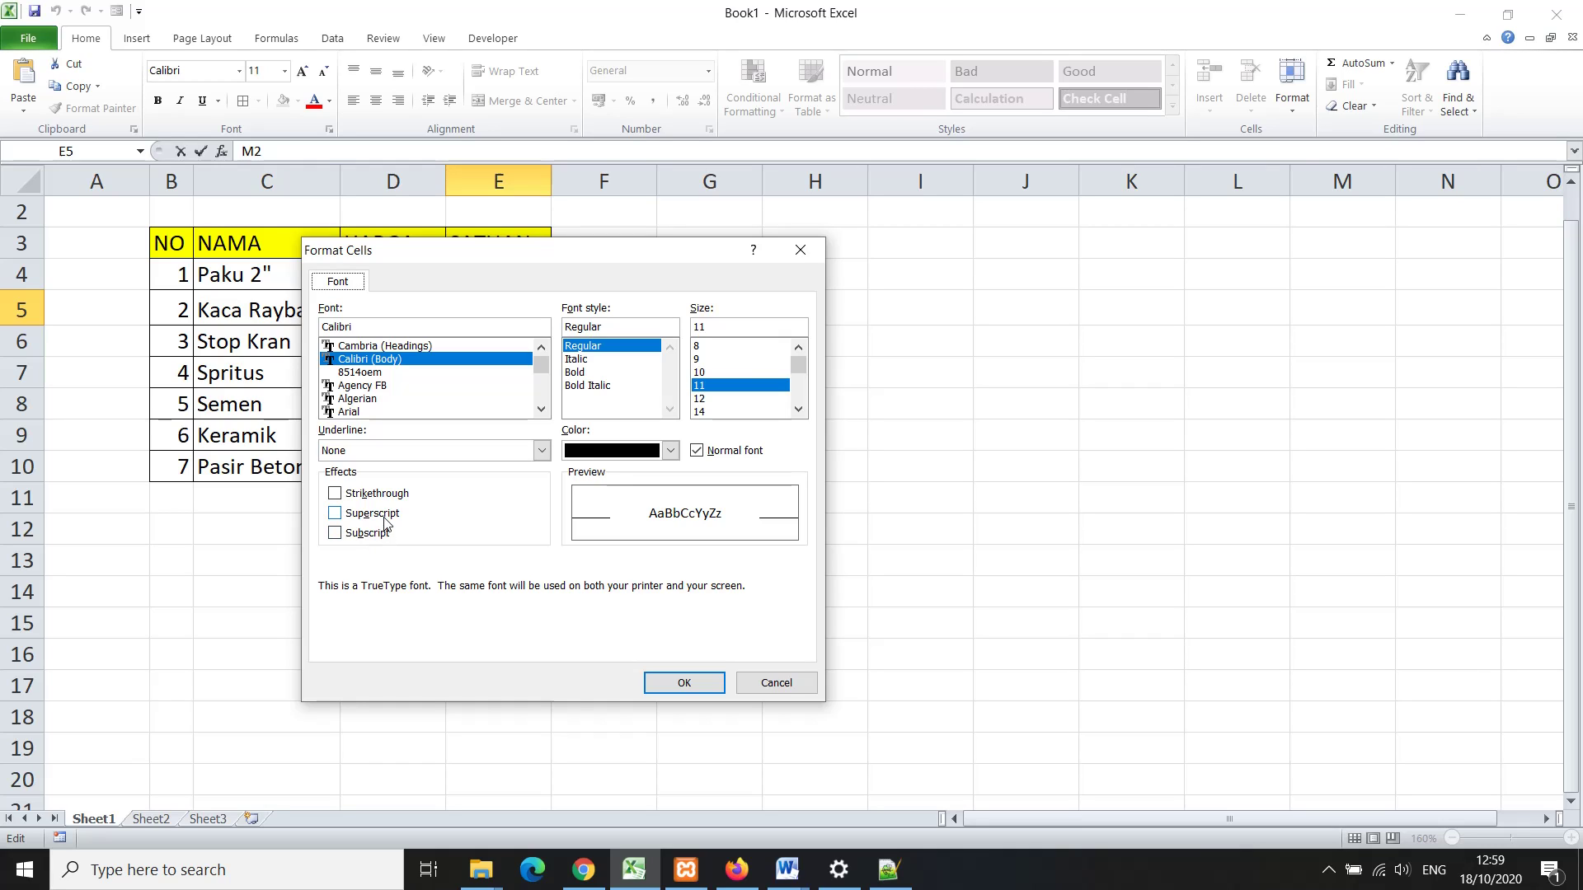
left_click(336, 514)
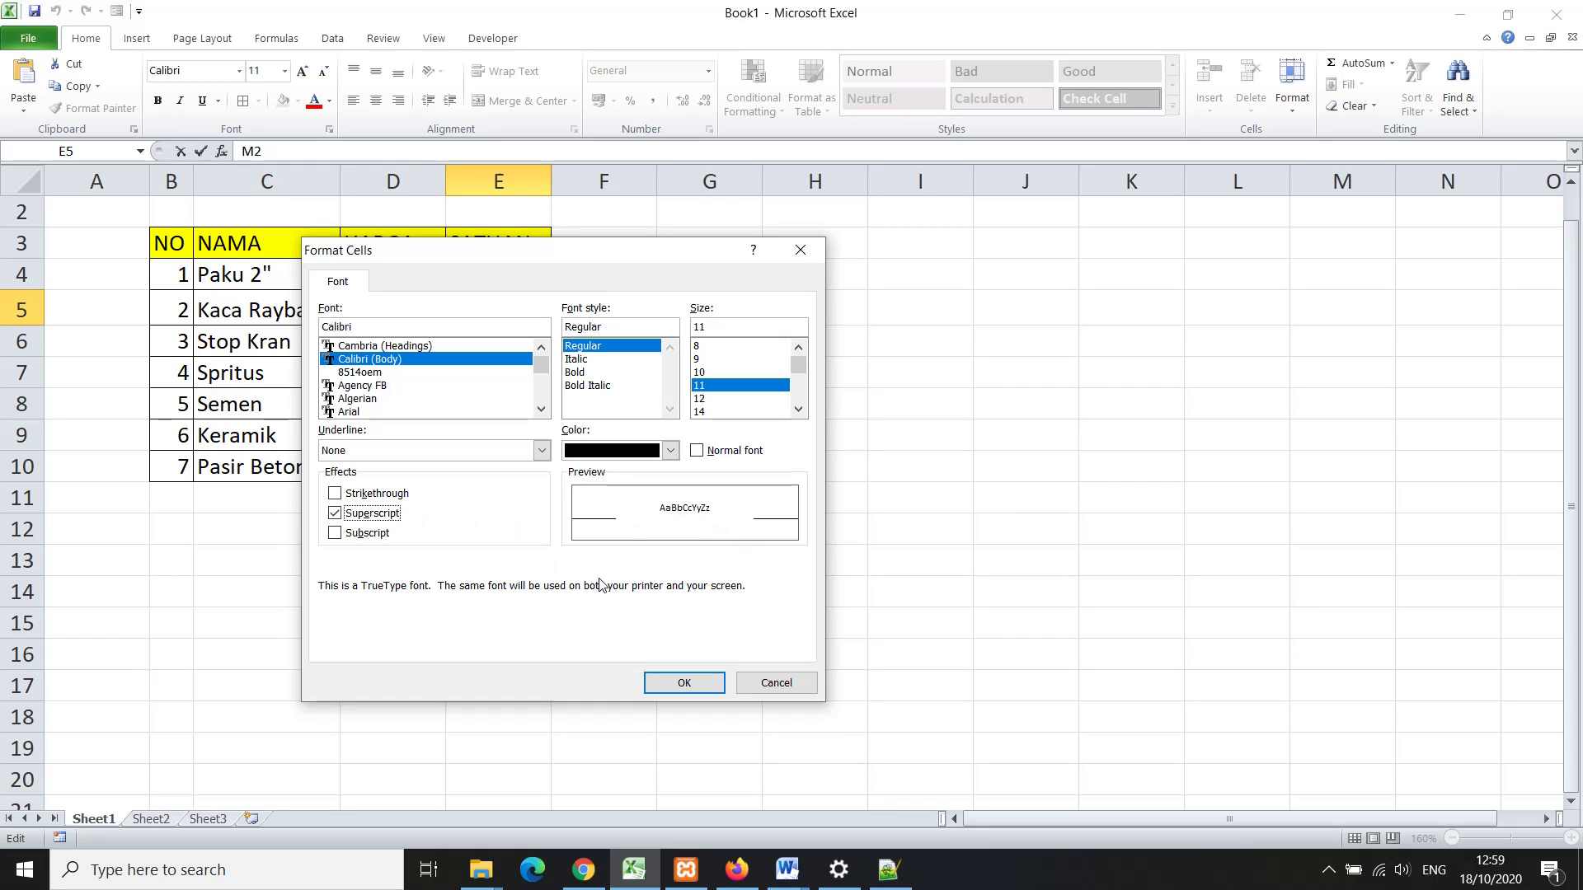
left_click(682, 683)
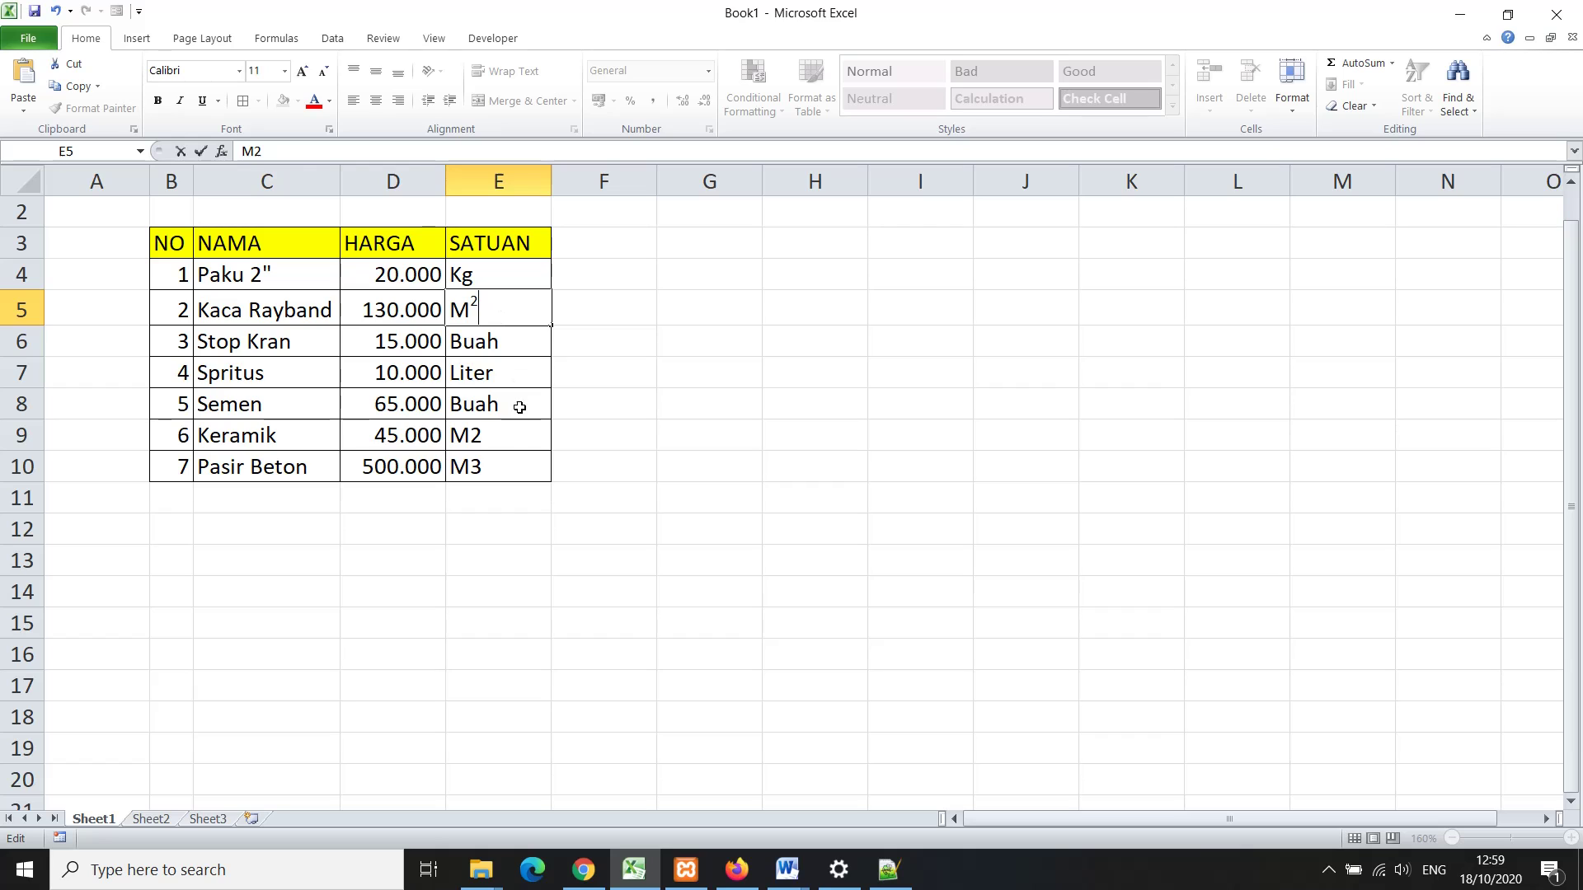
- Make the 3 in cell E10 superscript so the unit reads M³
double_click(514, 466)
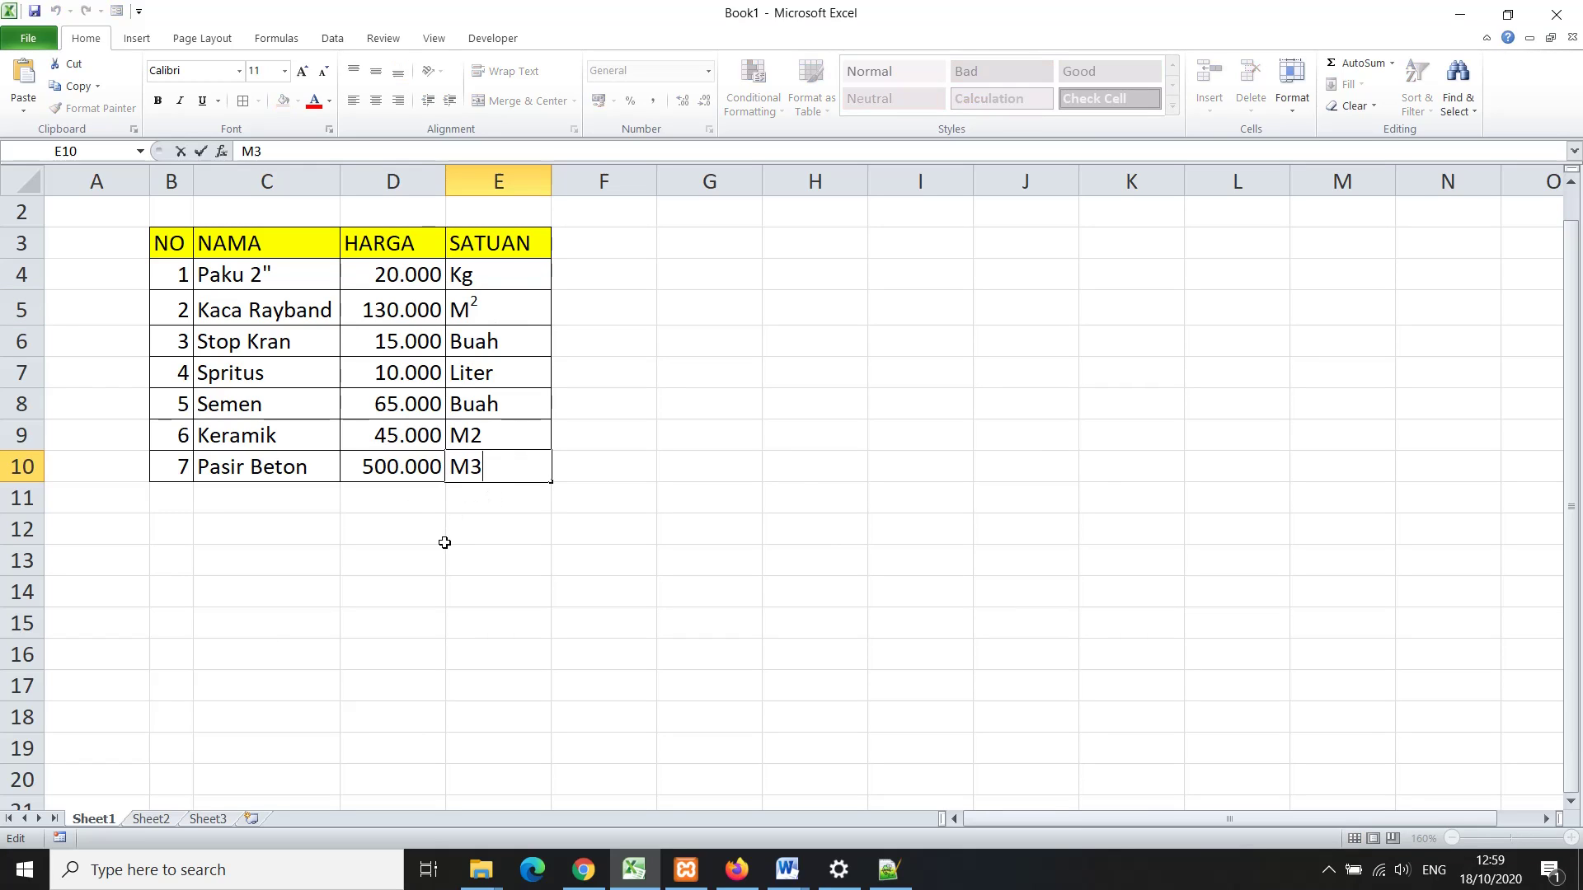
key("shift+Left")
right_click(475, 467)
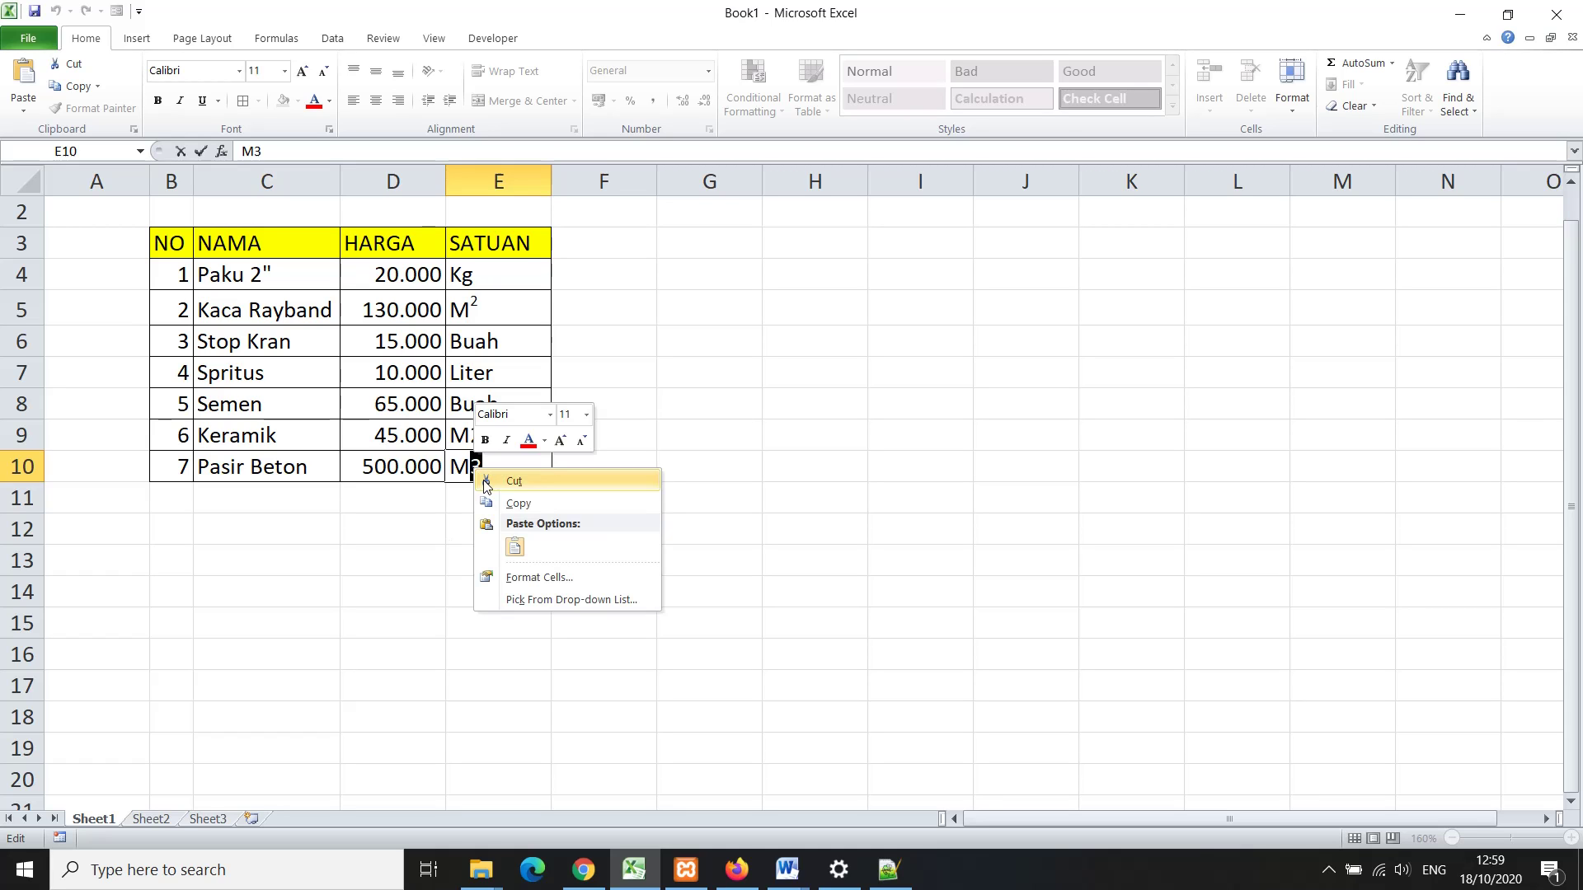
left_click(523, 576)
left_click(340, 603)
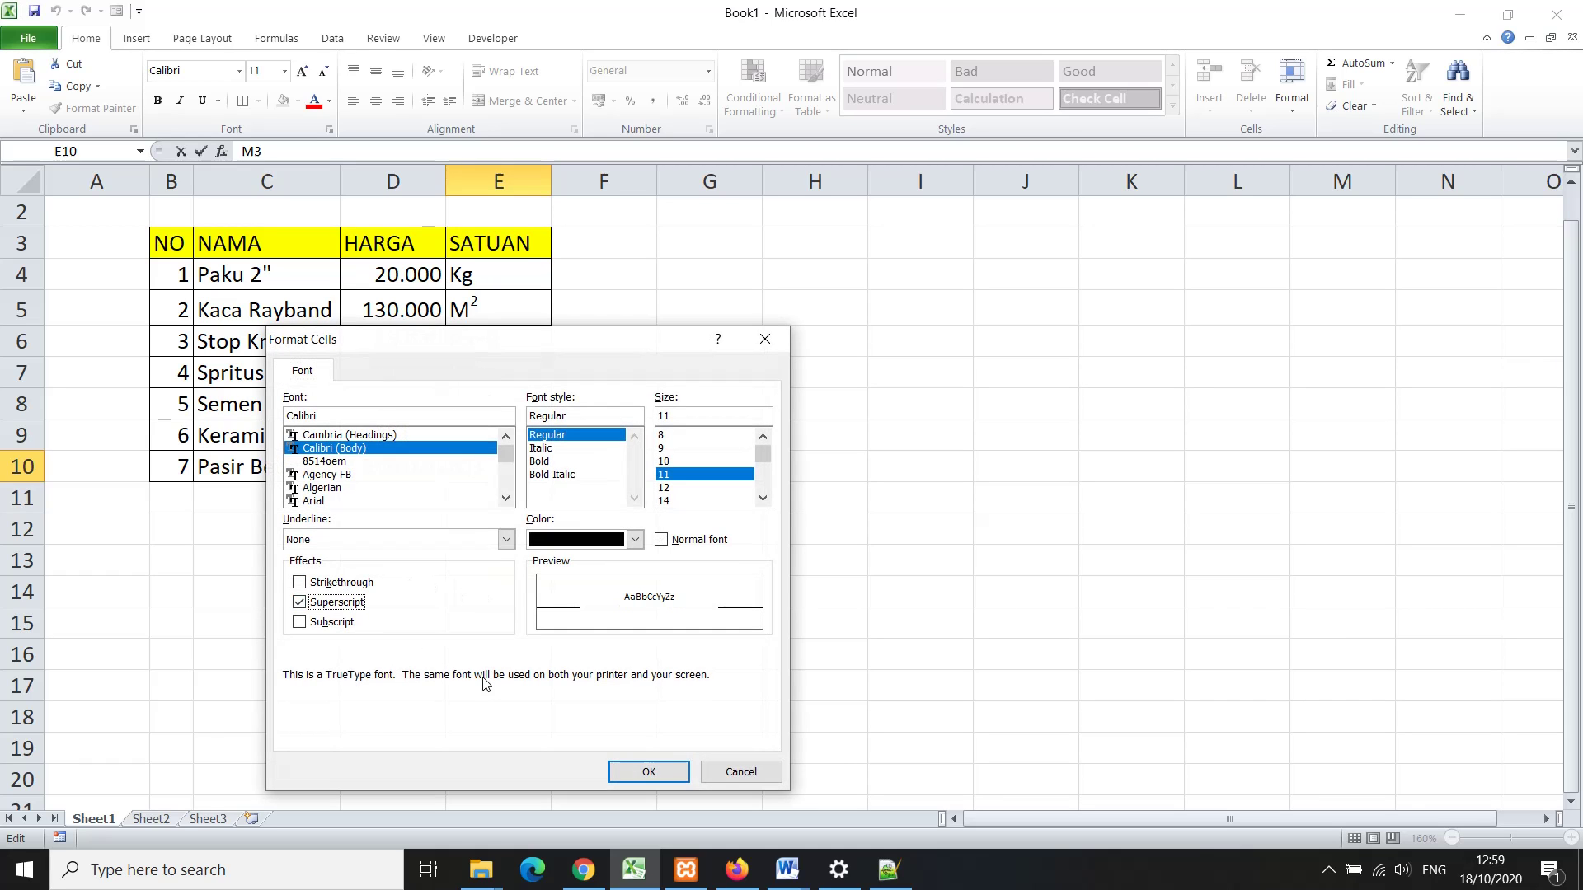
left_click(644, 772)
left_click(584, 432)
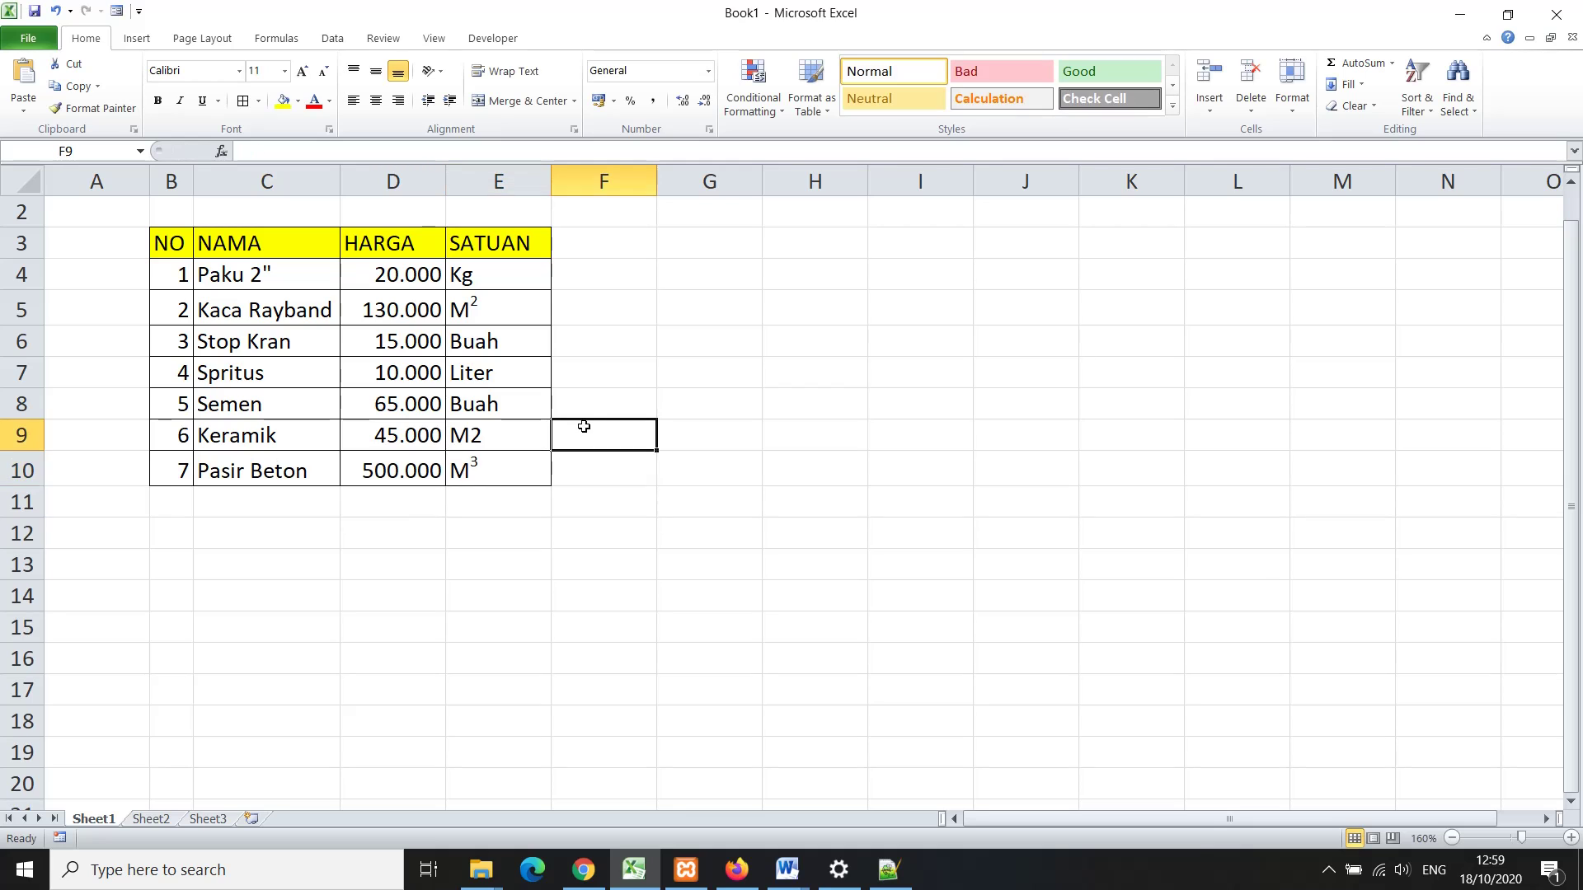
- Retype cell E9 as M followed by a superscript 2 to show M²
double_click(496, 430)
key("BackSpace")
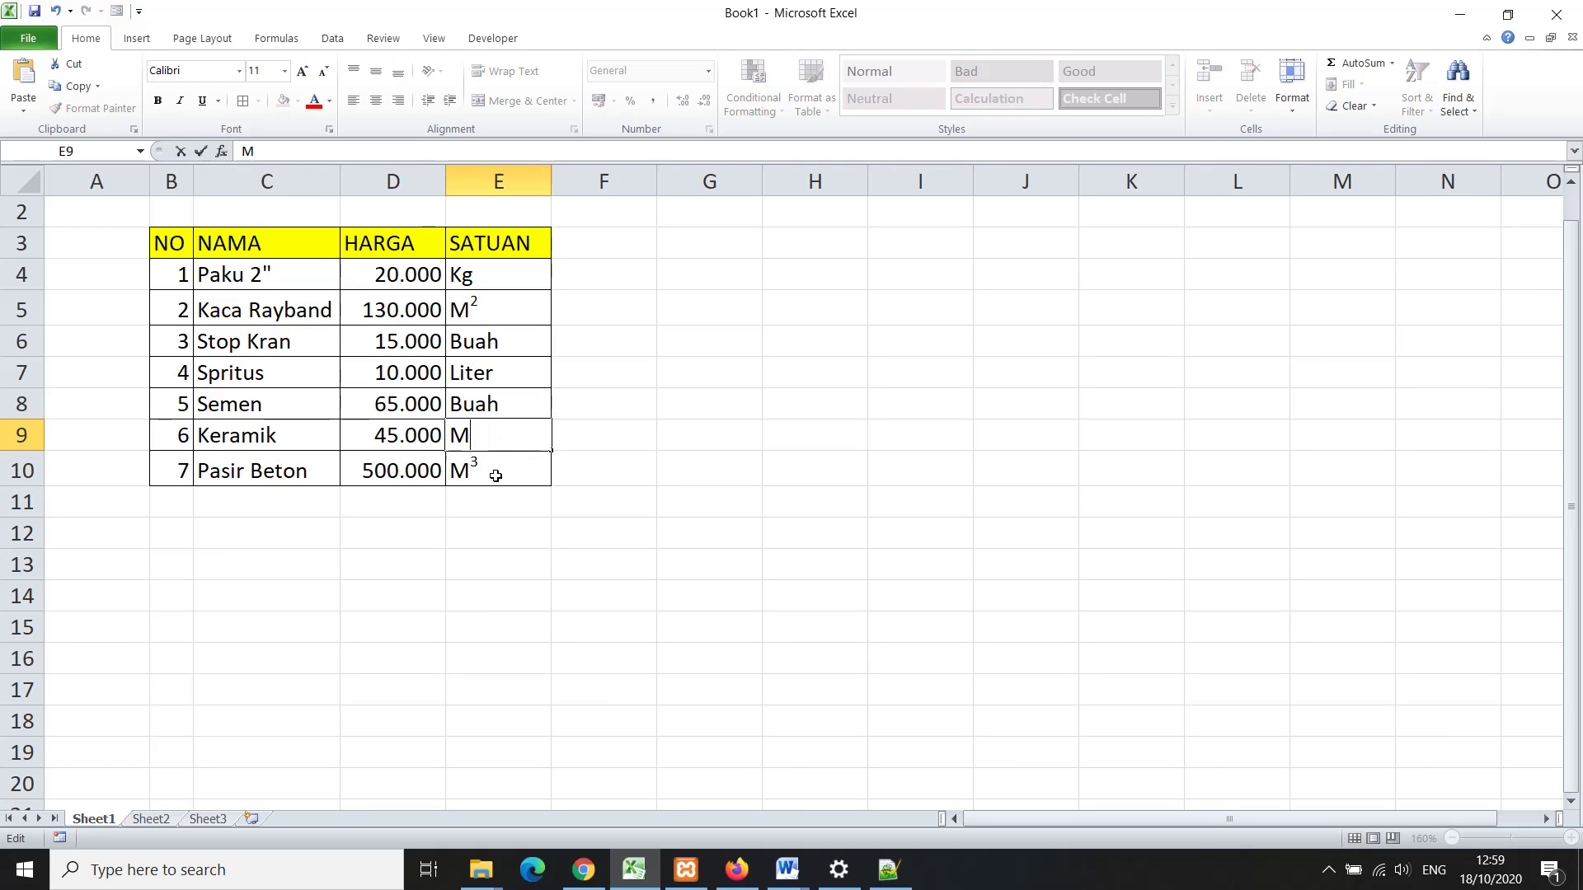
key("BackSpace")
type("M")
right_click(478, 434)
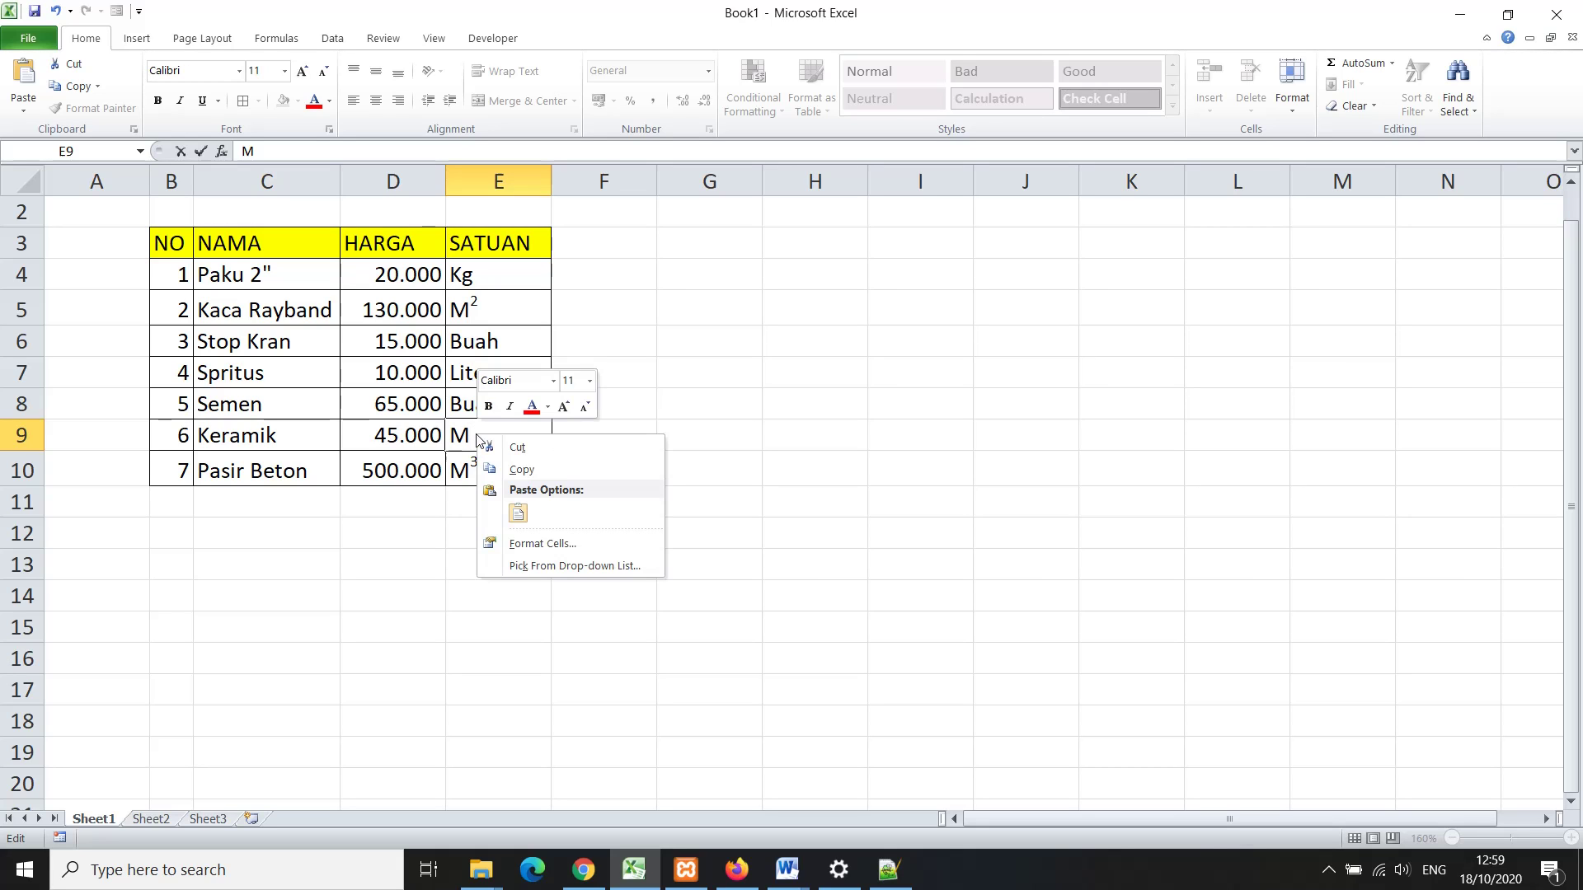
left_click(543, 543)
left_click(365, 569)
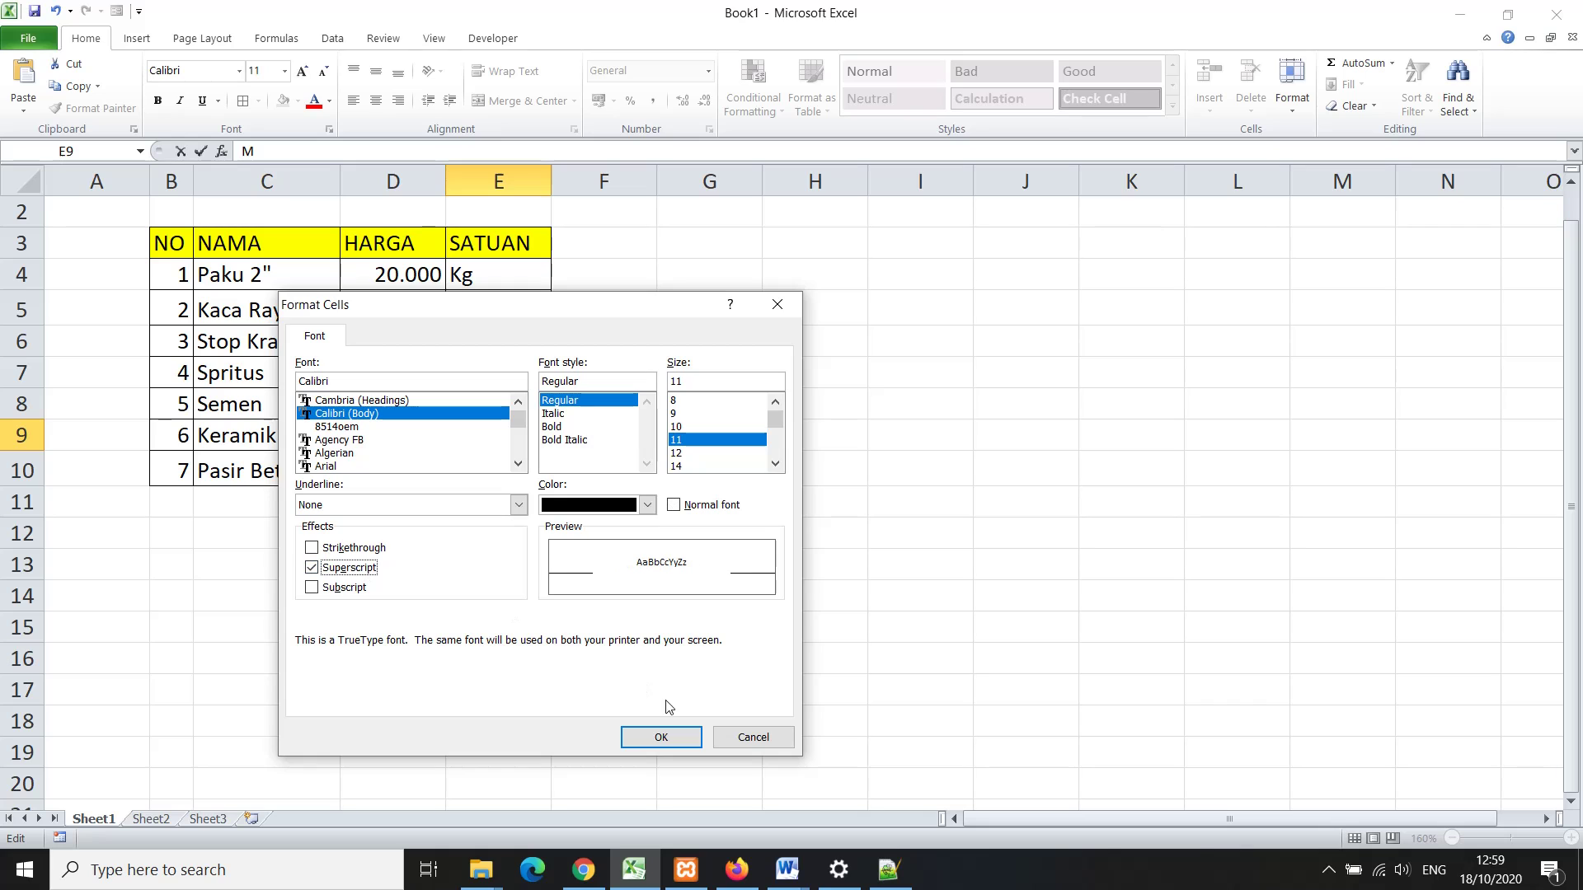
left_click(663, 737)
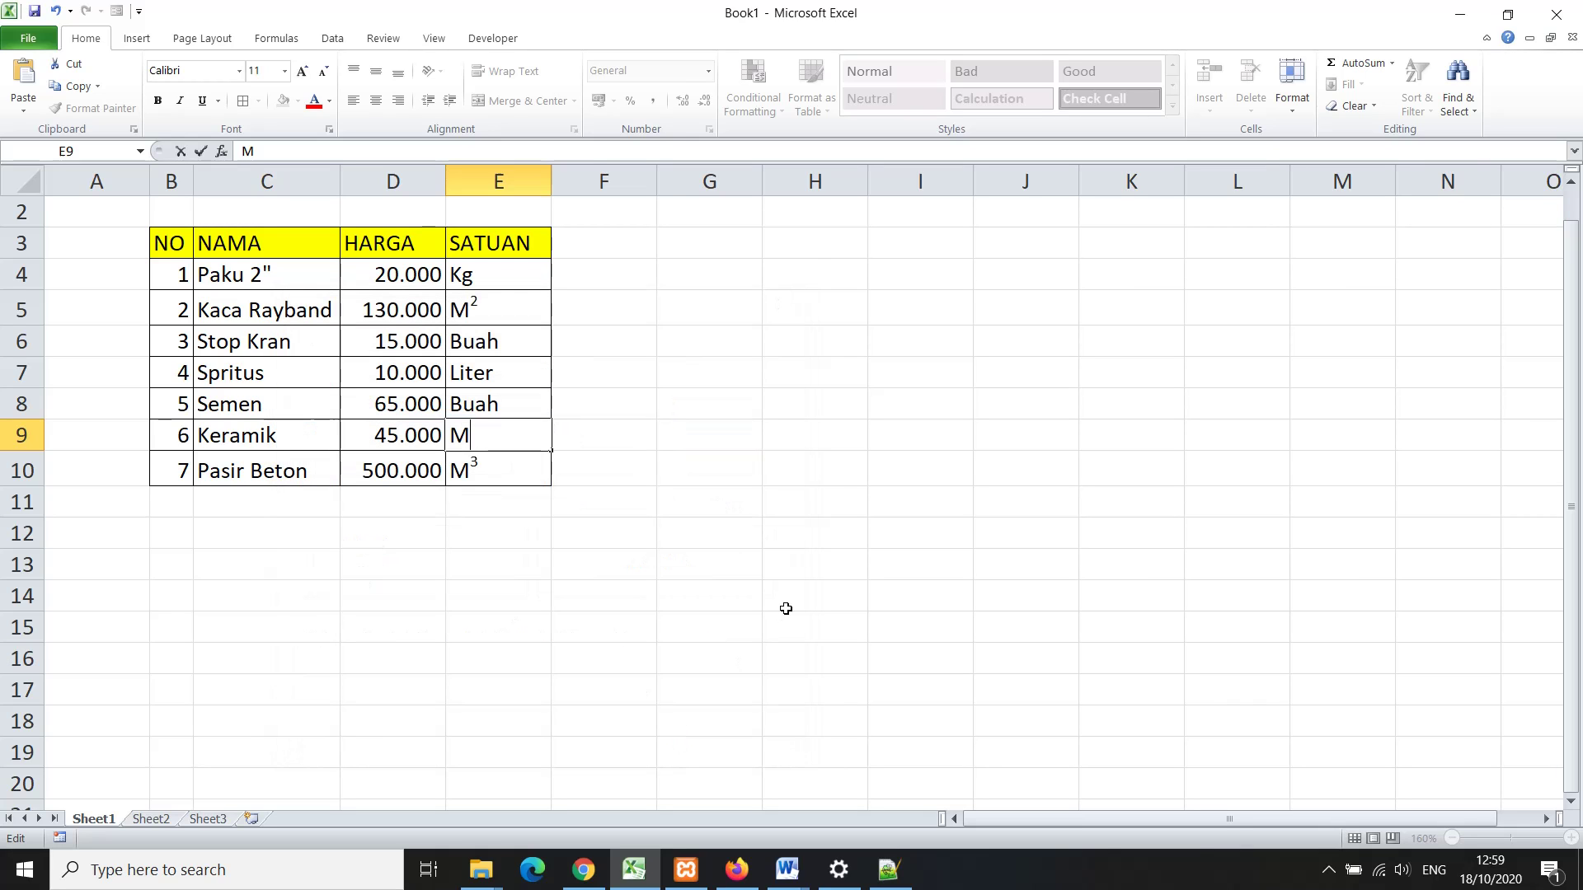
type("2")
left_click(712, 506)
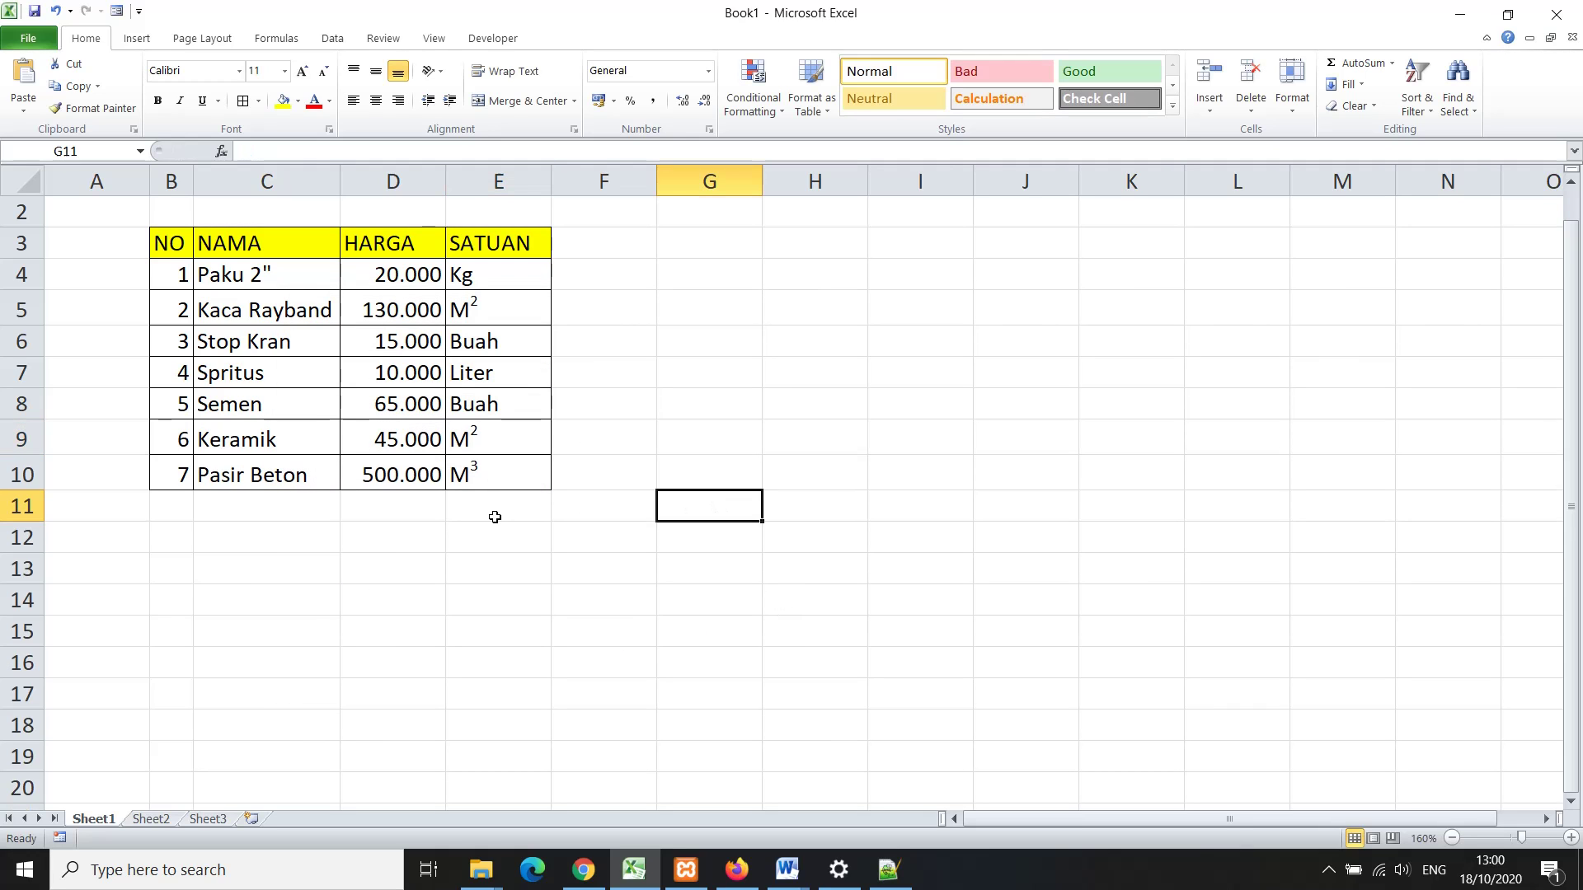
- Enter O2 in cell G8
left_click(371, 312)
left_click(267, 307)
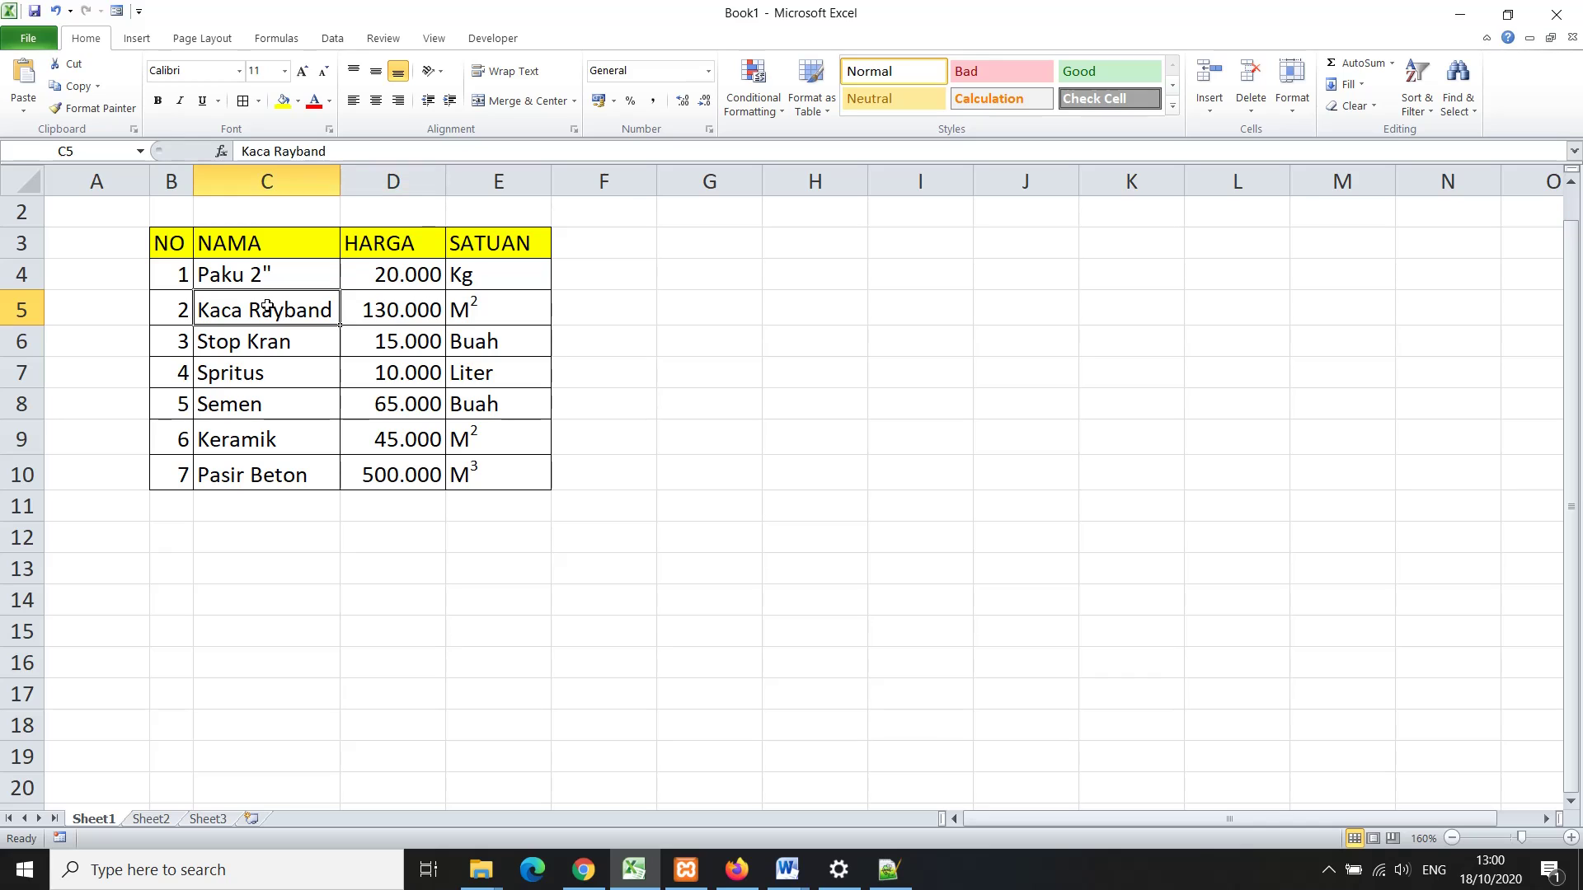
left_click(290, 401)
left_click(499, 468)
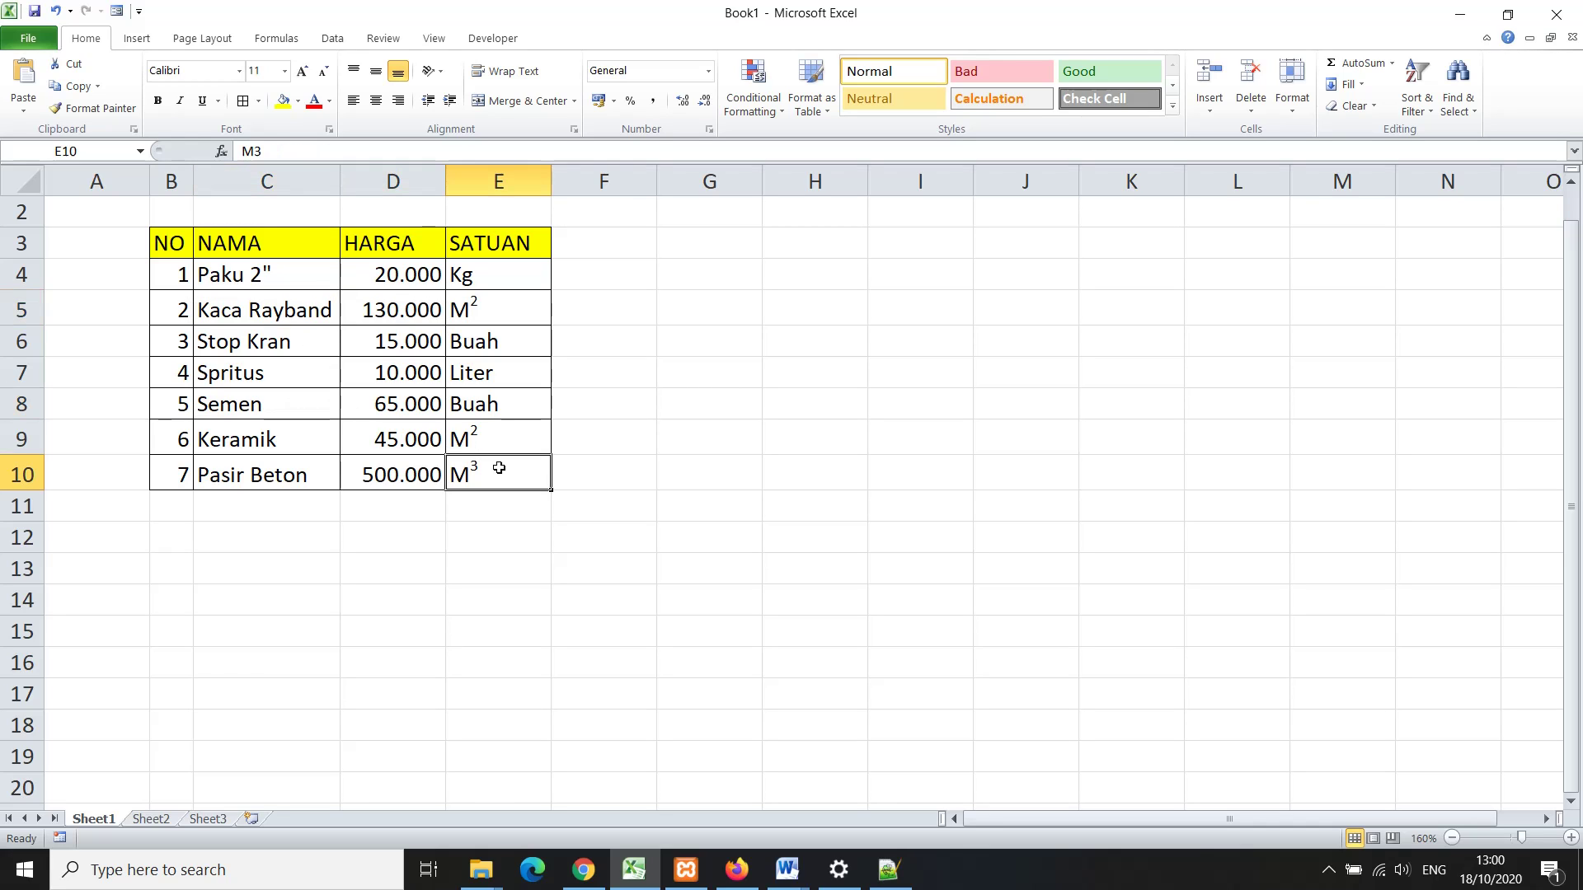
left_click(501, 432)
left_click(714, 394)
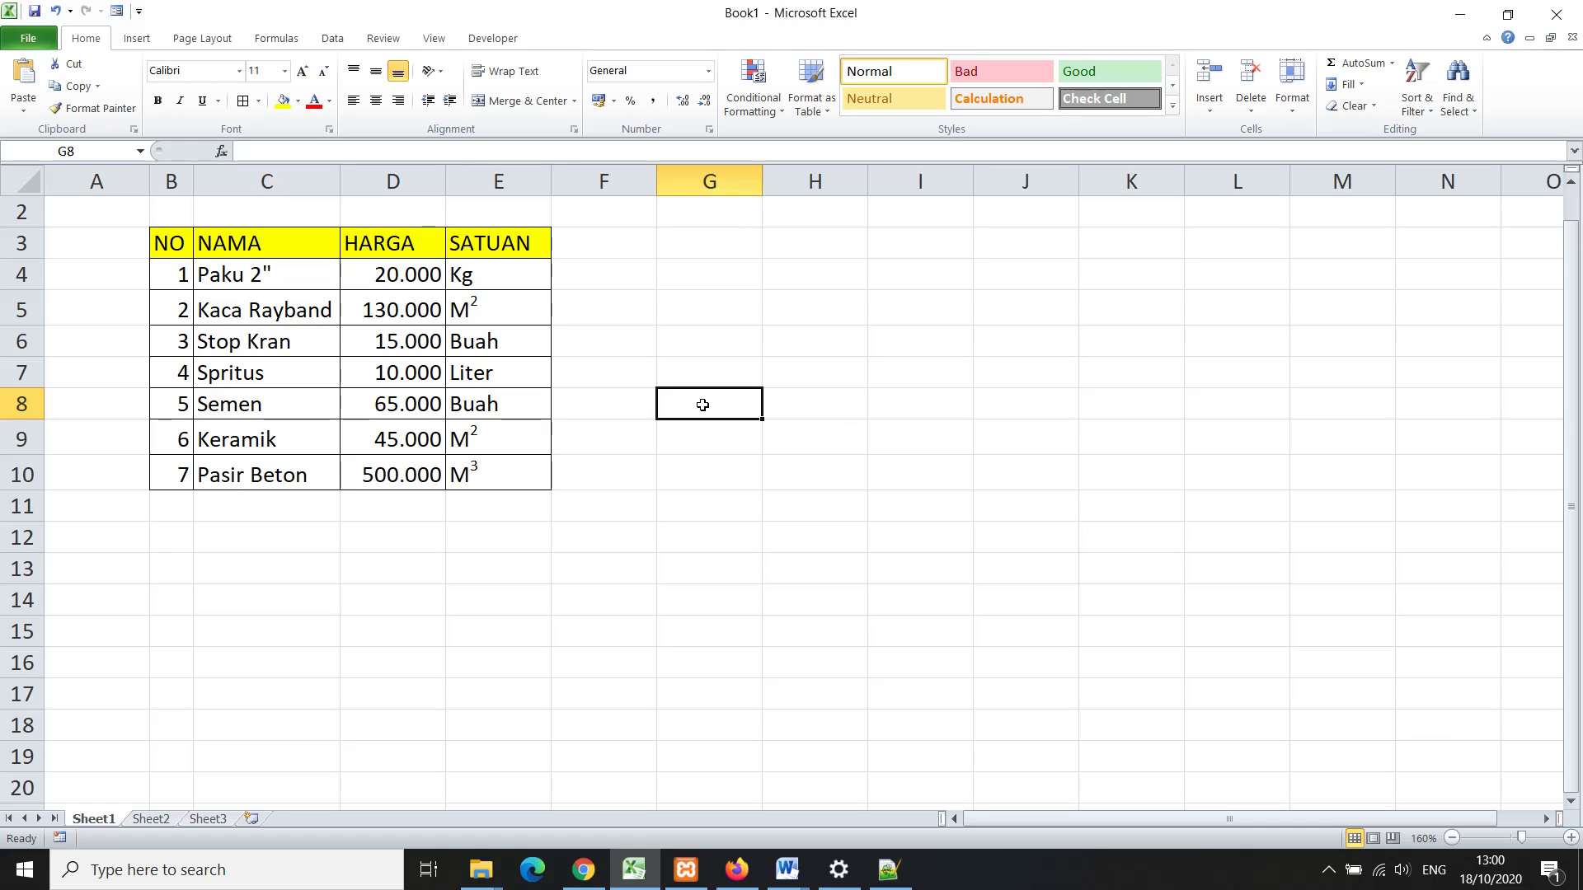
type("O")
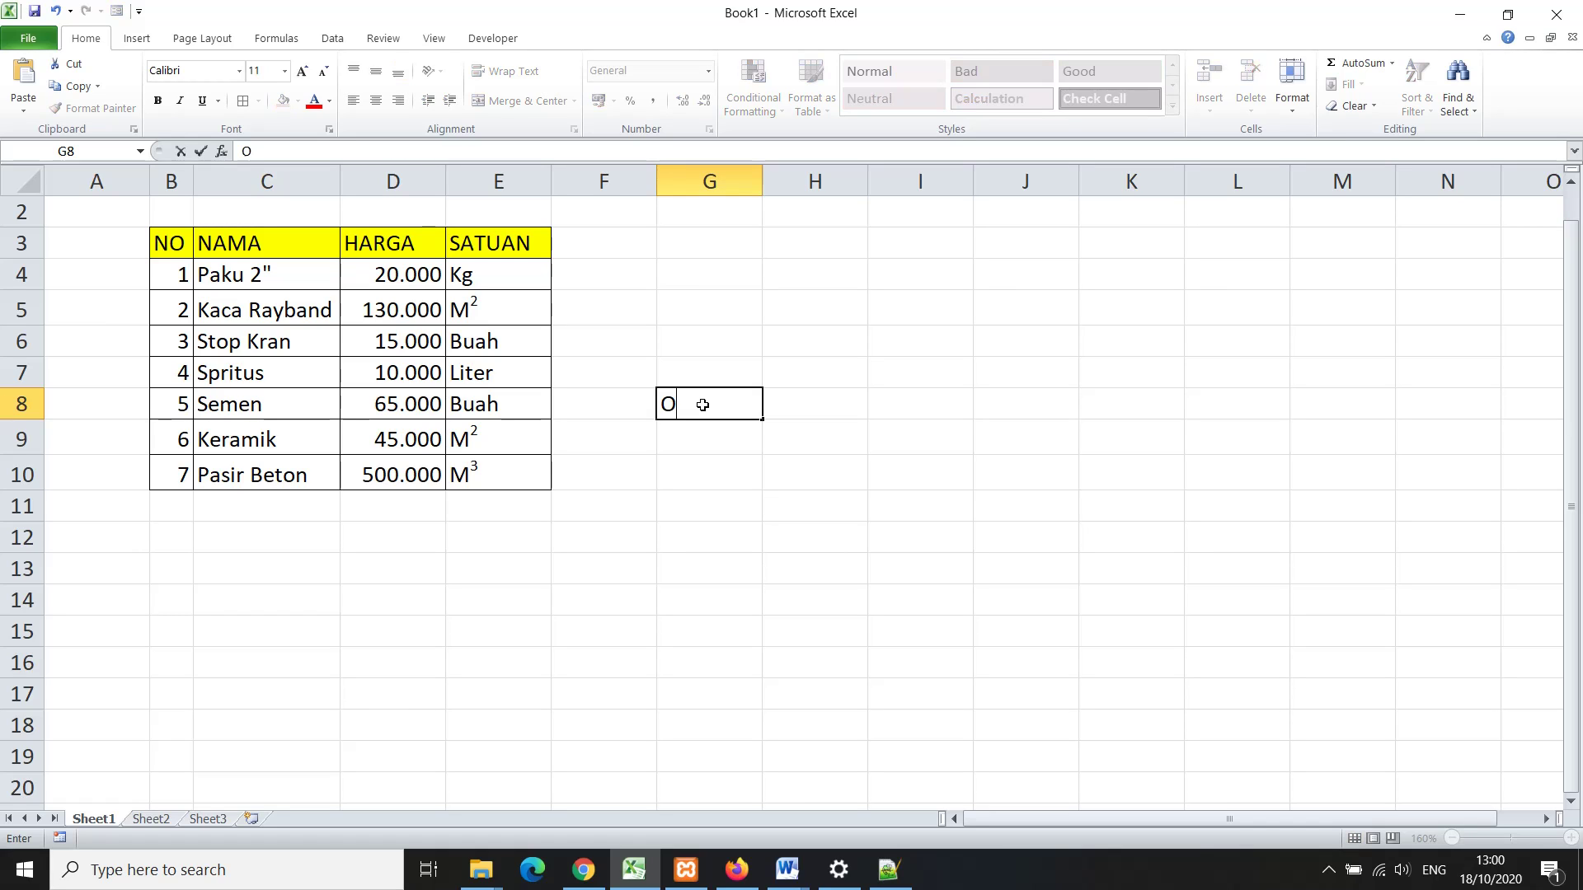
type("2")
left_click(943, 438)
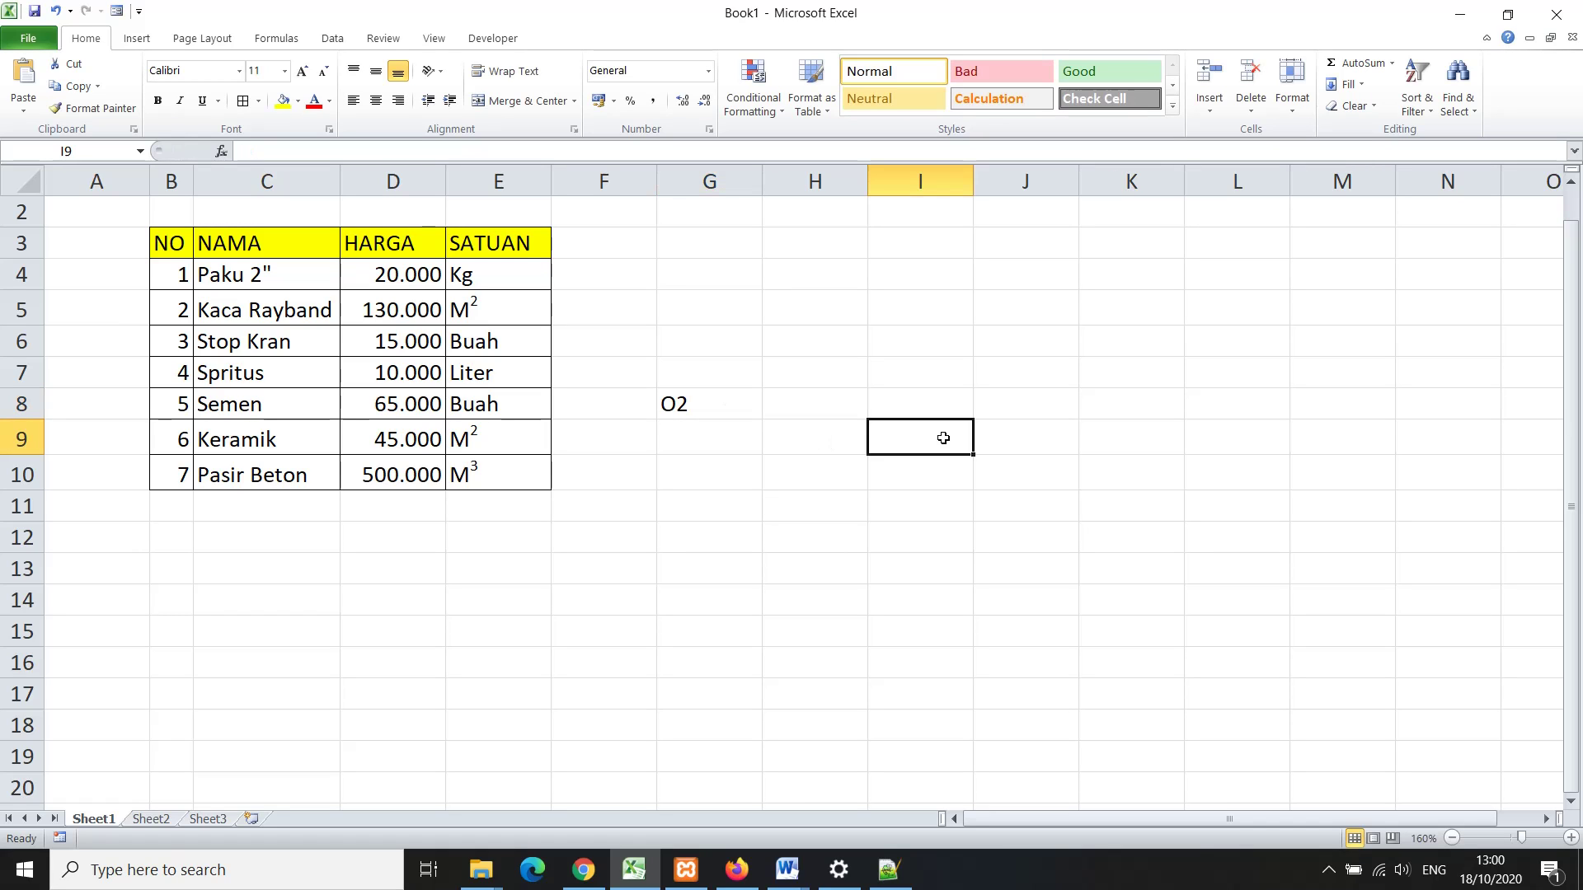
- Format the 2 in cell G8 as subscript so it reads O₂
double_click(713, 402)
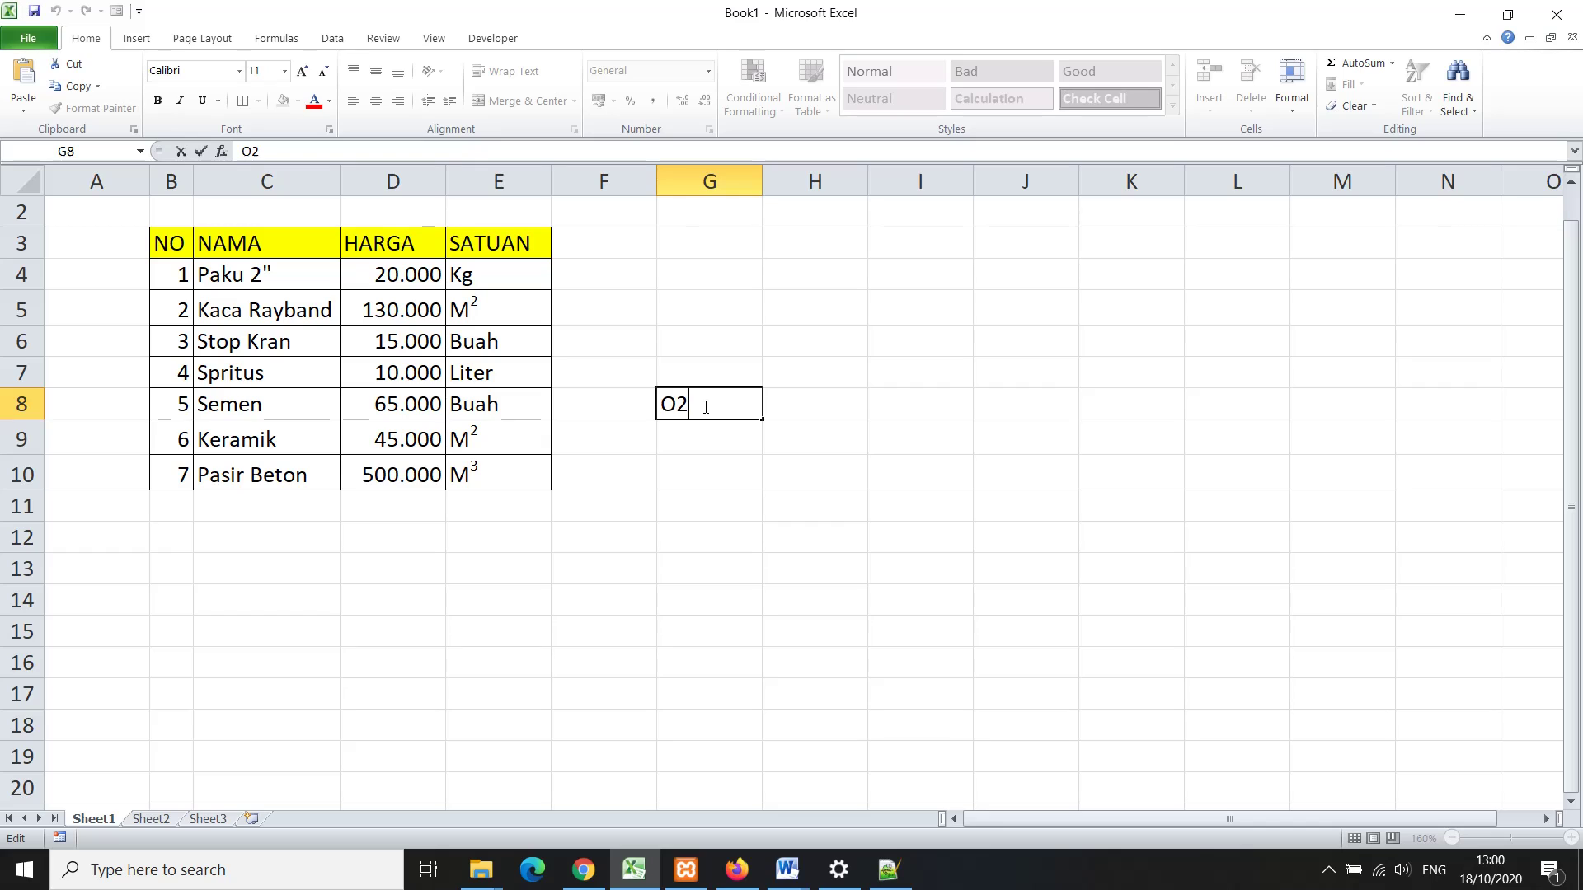
key("shift+Left")
right_click(683, 409)
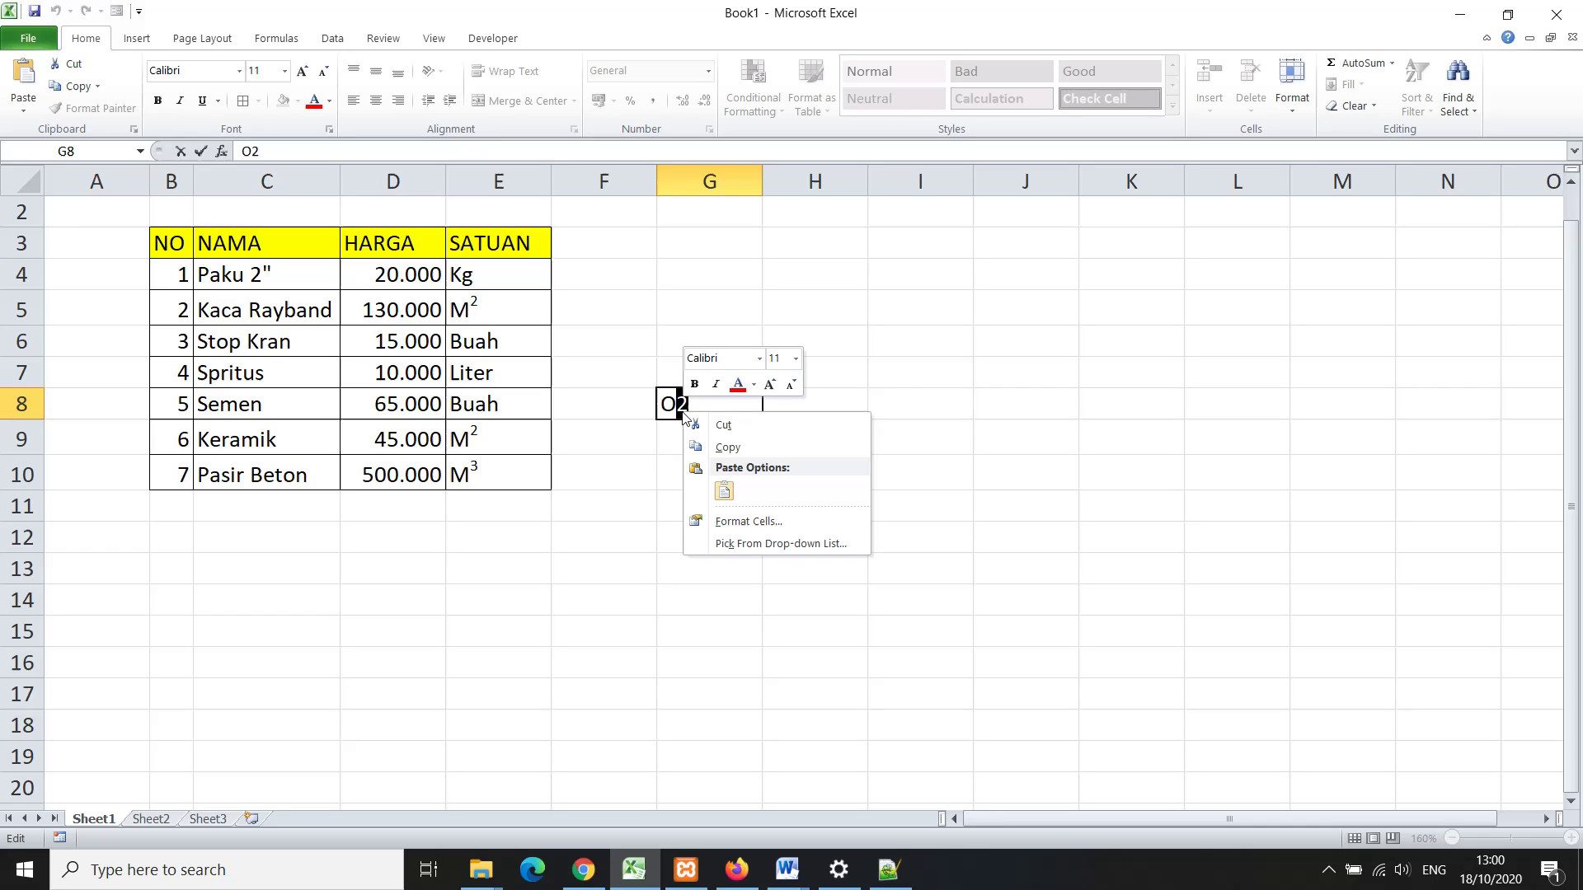
left_click(748, 522)
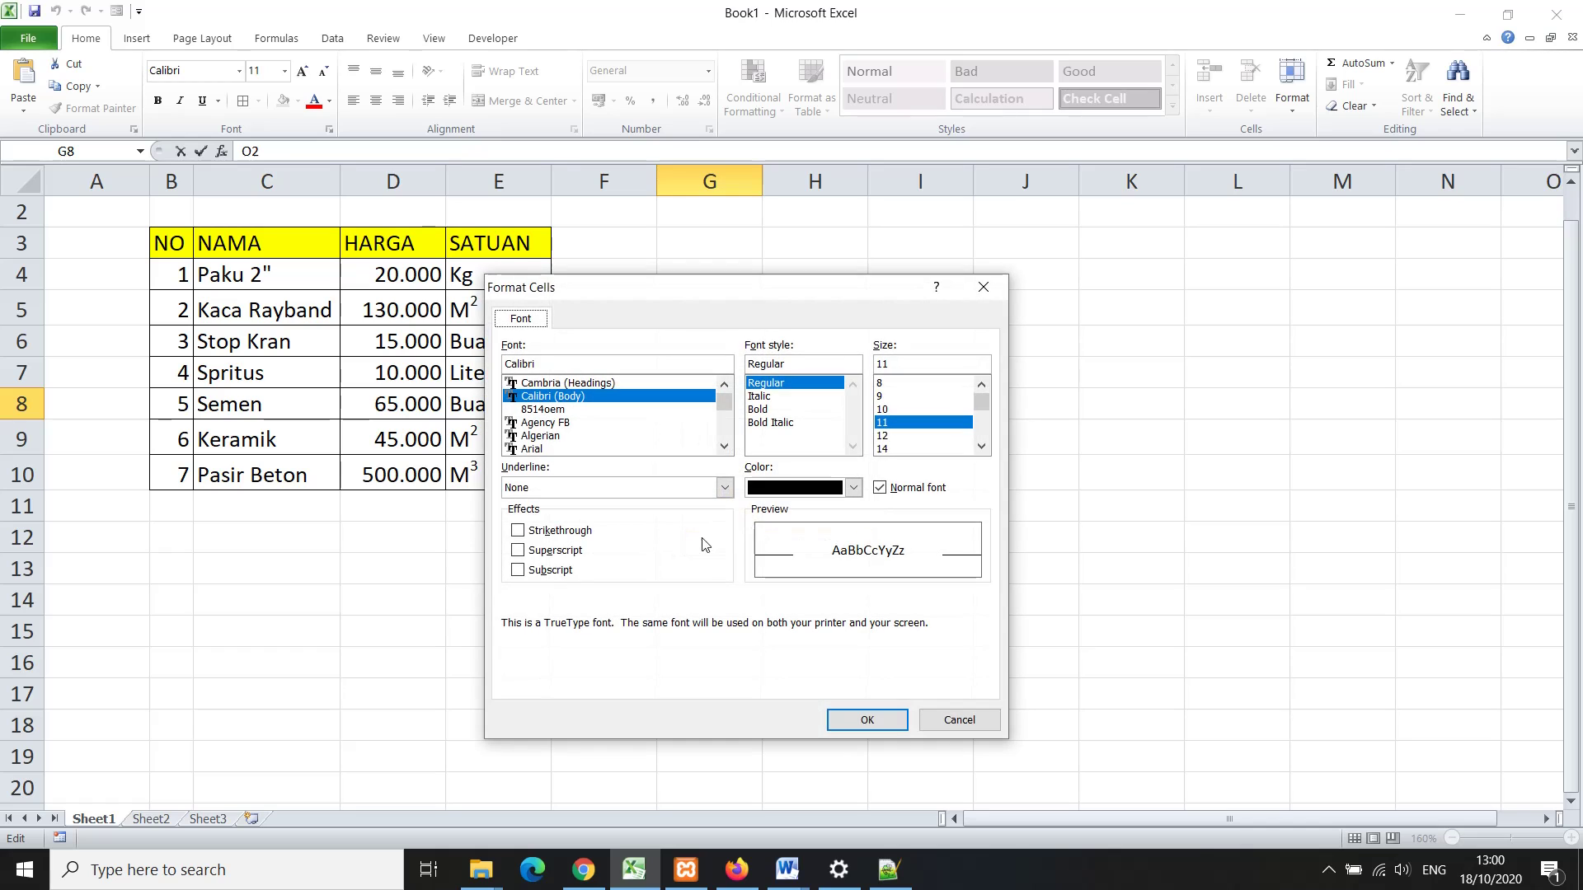
left_click(537, 570)
left_click(881, 725)
left_click(816, 470)
left_click(707, 411)
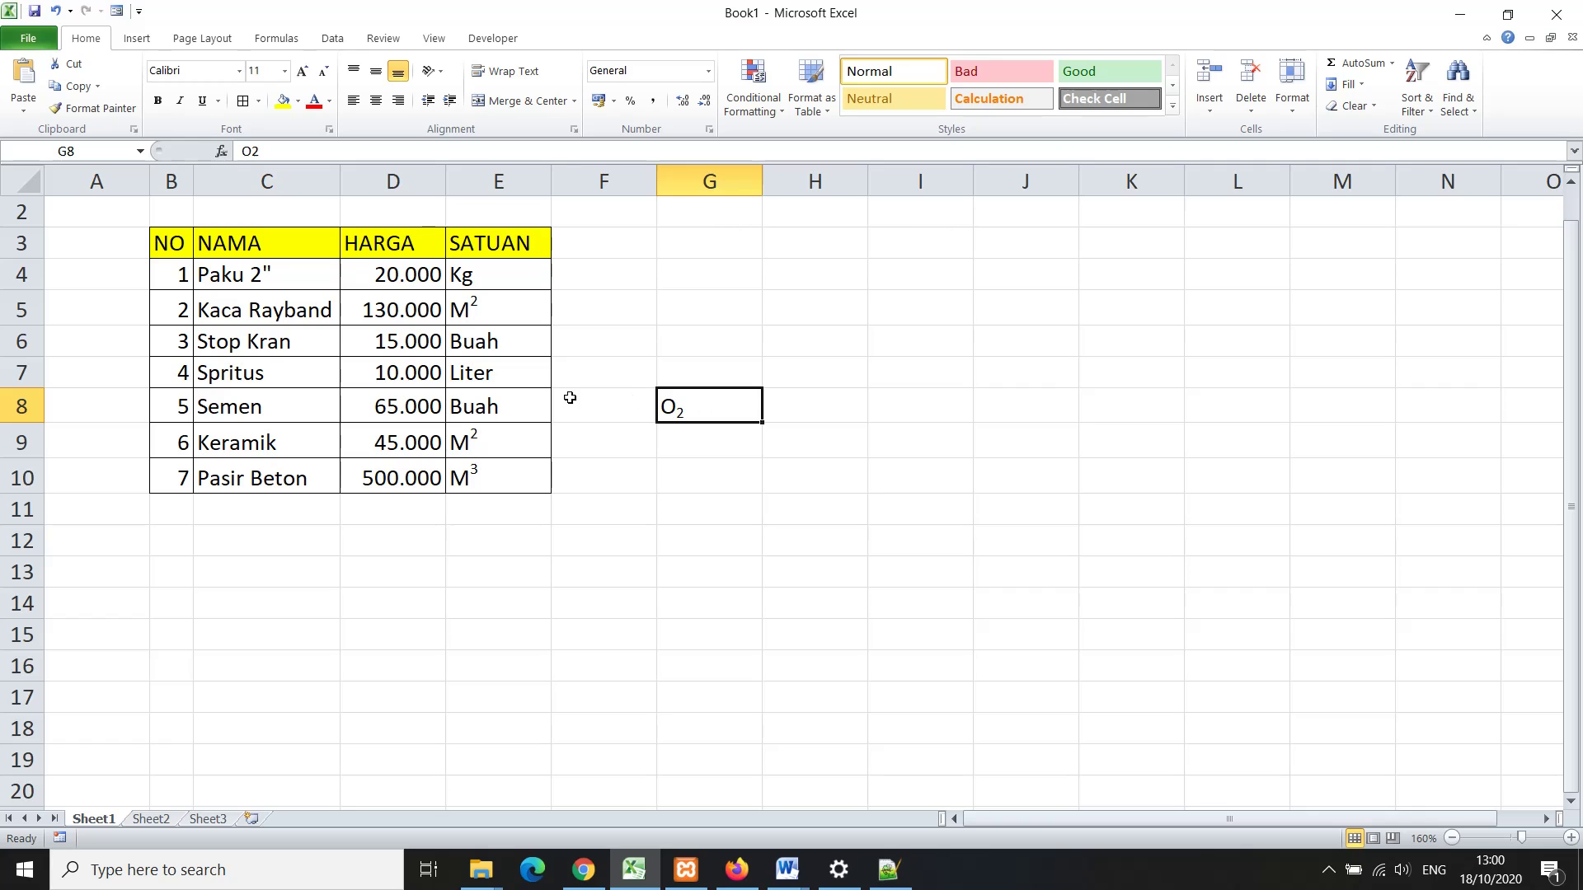
left_click(519, 399)
left_click(220, 406)
left_click(178, 406)
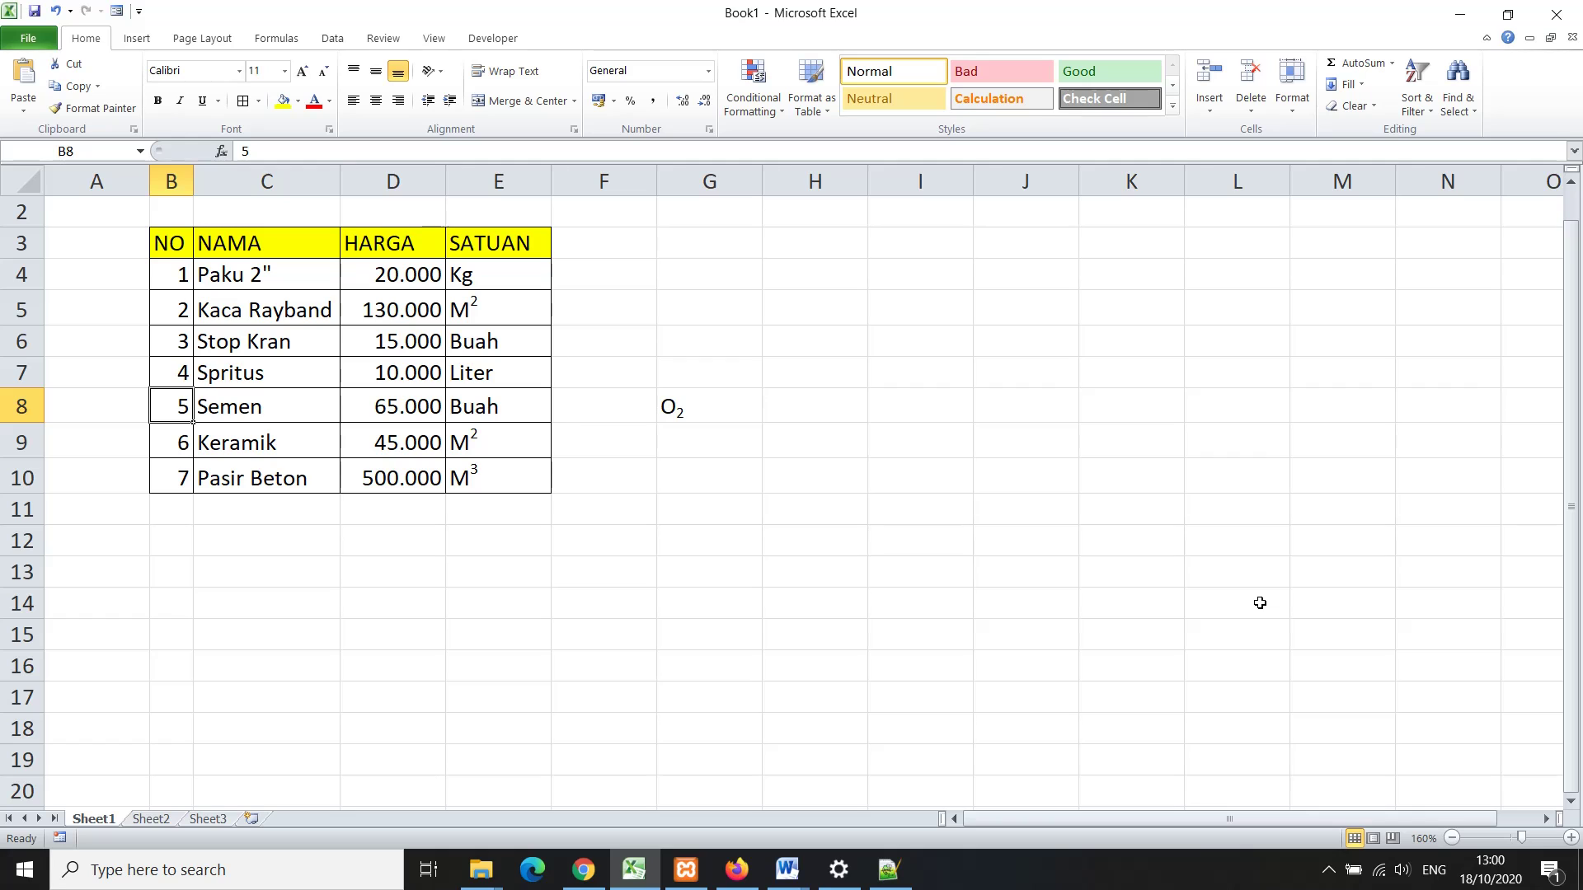
left_click(1328, 871)
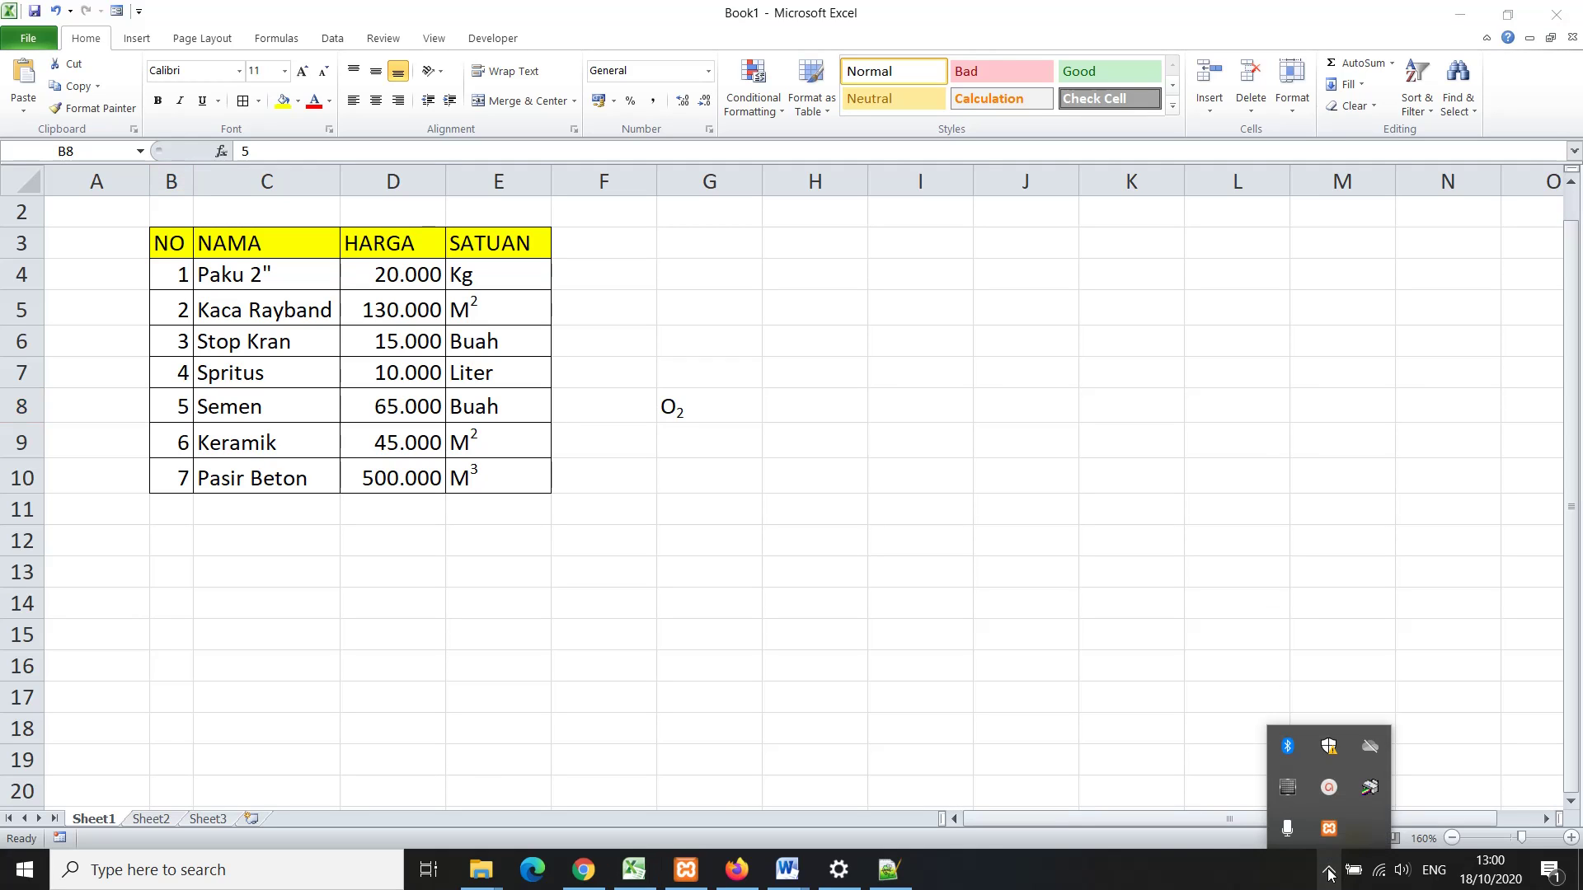
left_click(1328, 788)
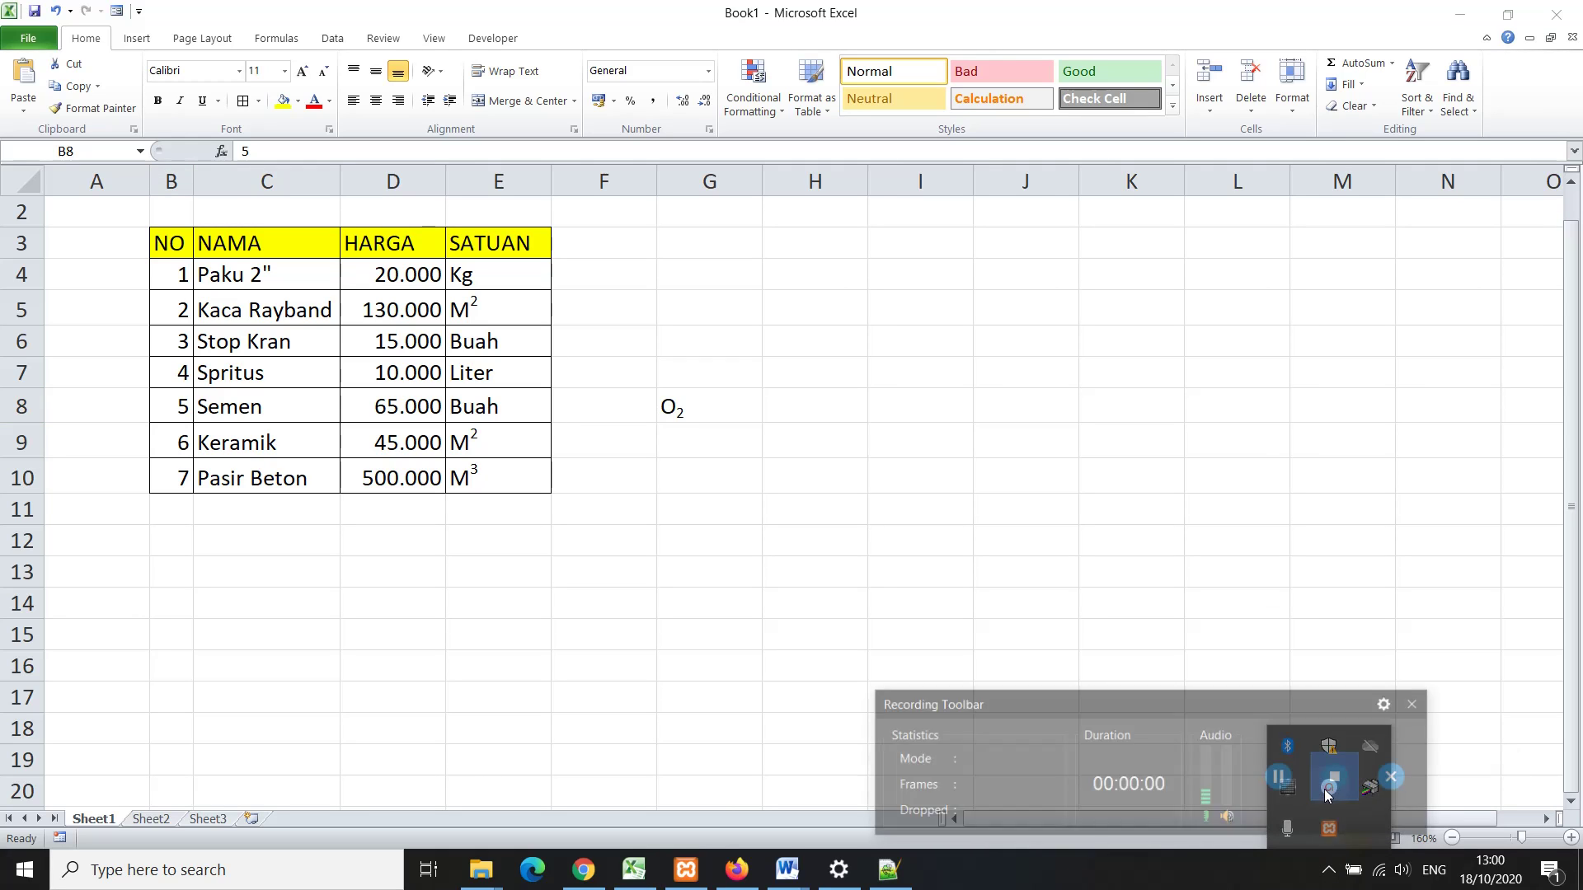